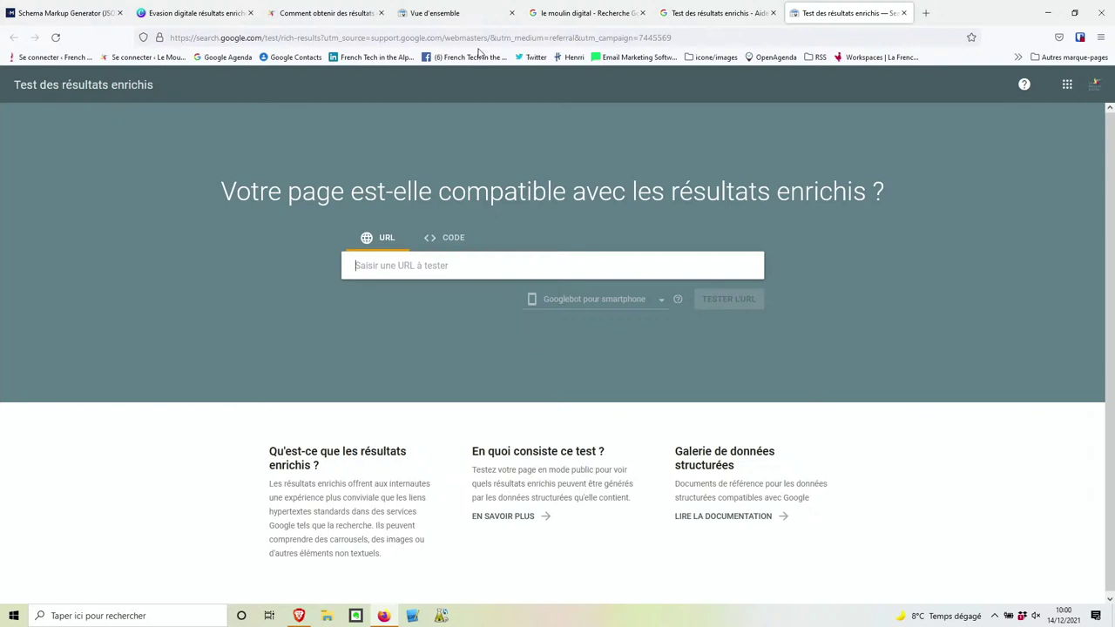
- Copy the address of the lemoulindigital.fr article on enriched results and run the rich results test on that URL
{"action": "left_click", "coordinate": [331, 13]}
{"action": "left_click", "coordinate": [319, 39]}
{"action": "key", "text": "ctrl+c"}
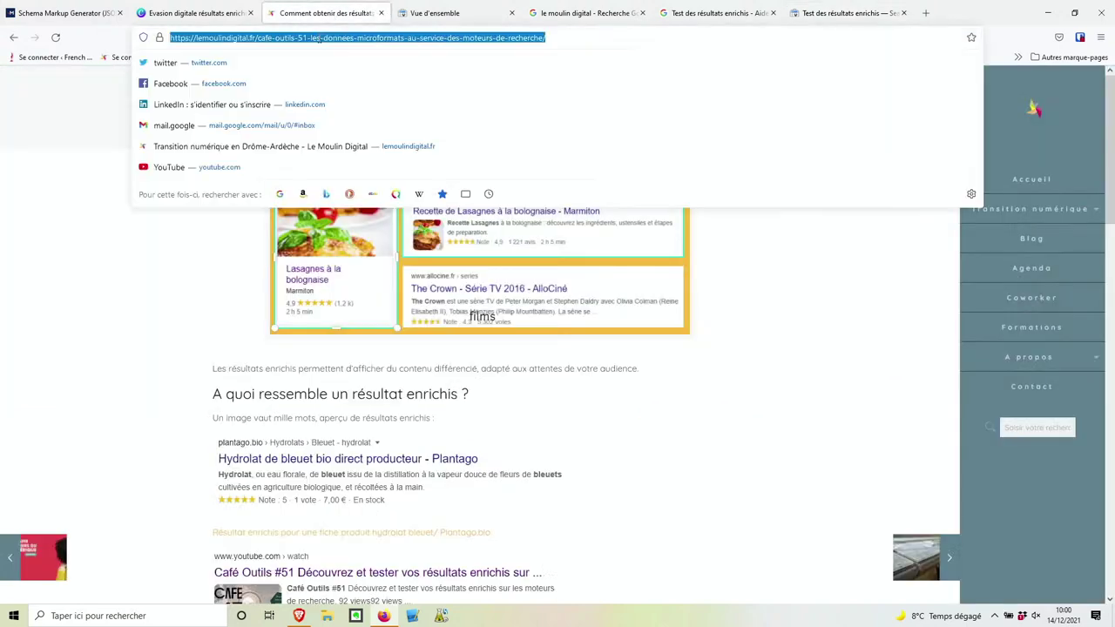
{"action": "left_click", "coordinate": [773, 345]}
{"action": "left_click", "coordinate": [843, 15]}
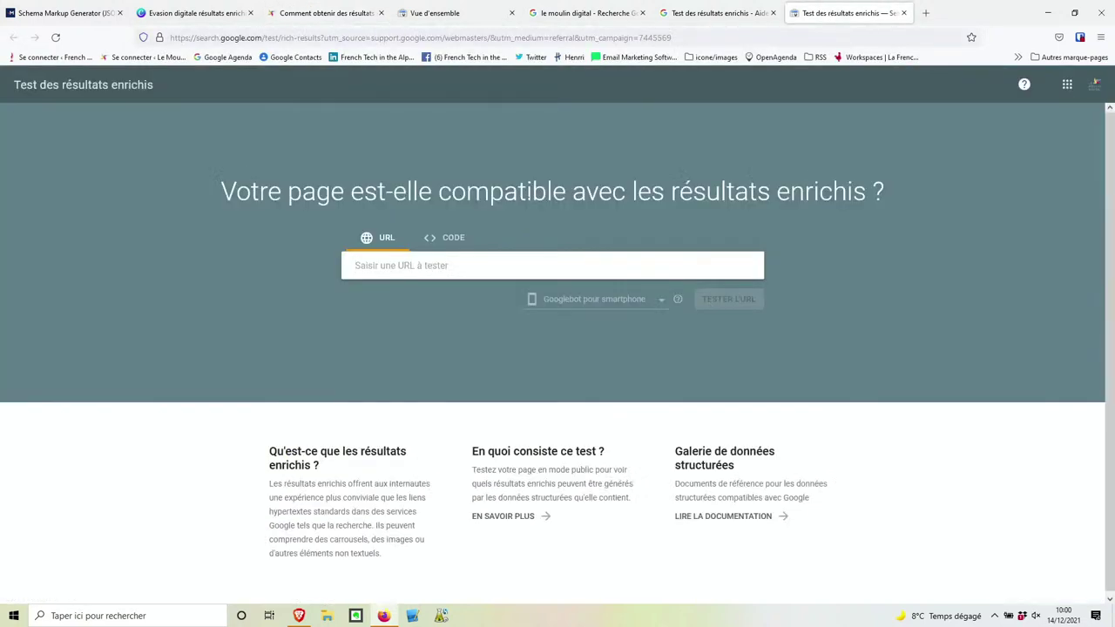
{"action": "key", "text": "ctrl+v"}
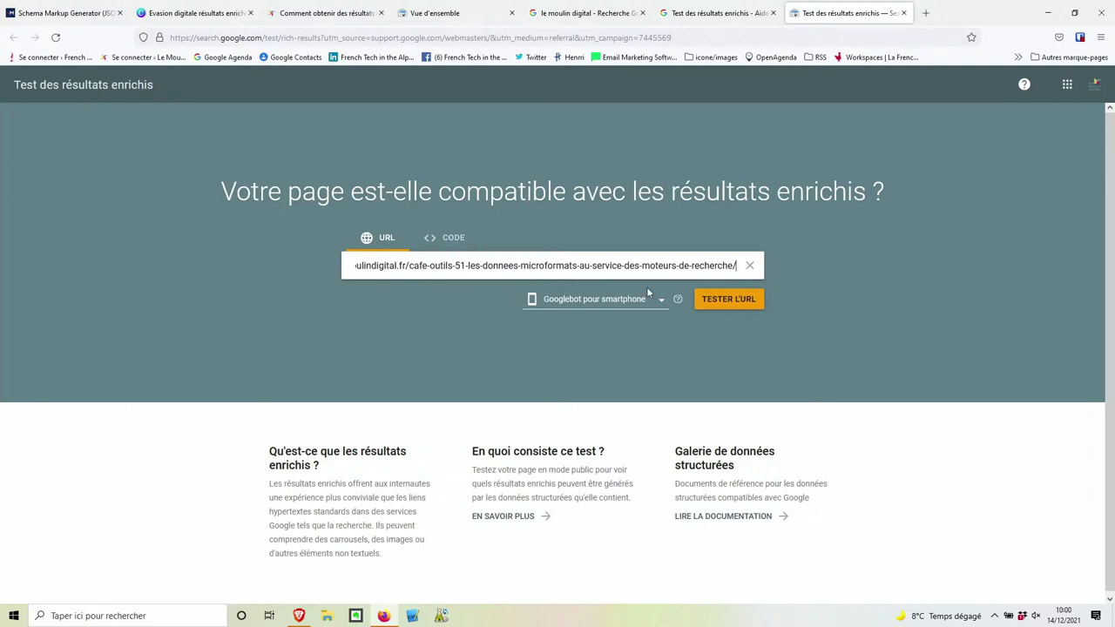
{"action": "left_click", "coordinate": [730, 303]}
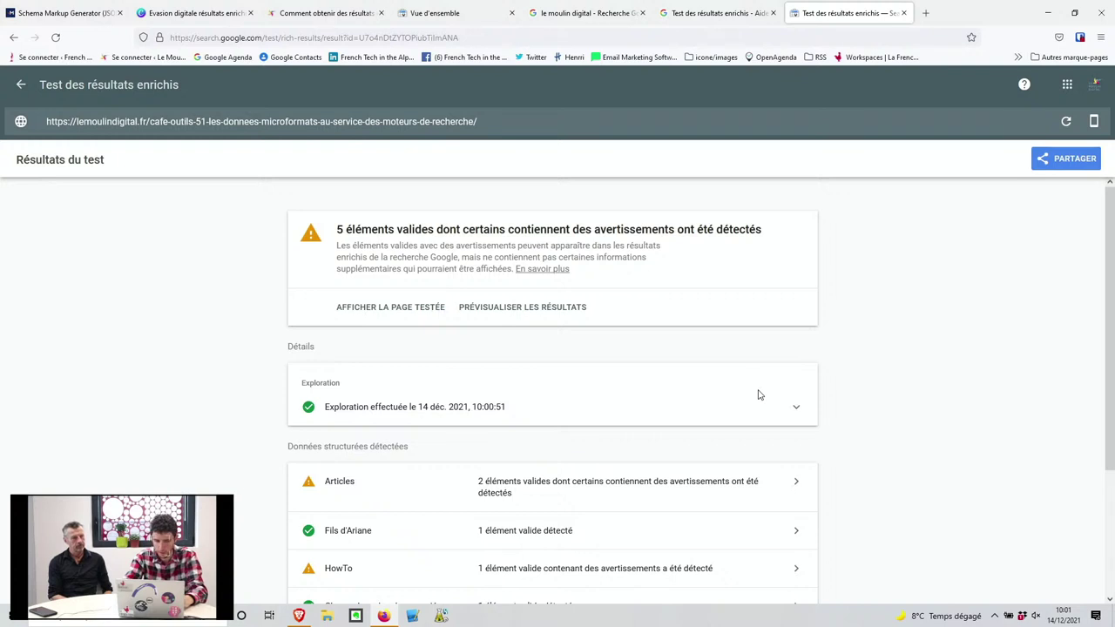
- View the Articles details under the detected structured data and return to the test results
{"action": "scroll", "coordinate": [757, 396], "scroll_direction": "down", "scroll_amount": 3}
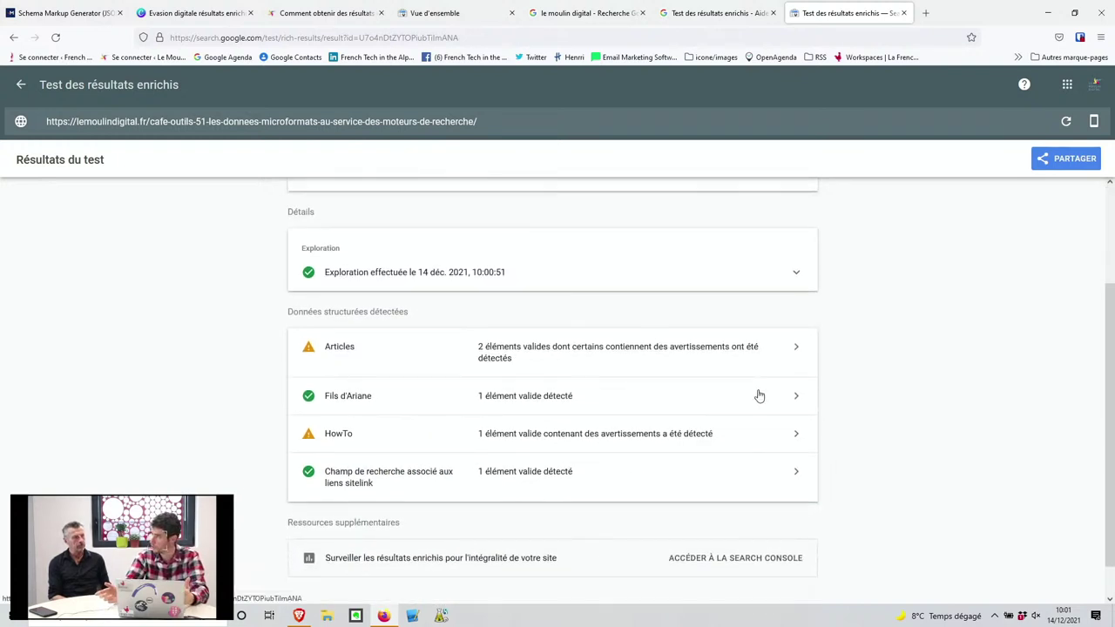
{"action": "left_click", "coordinate": [560, 361]}
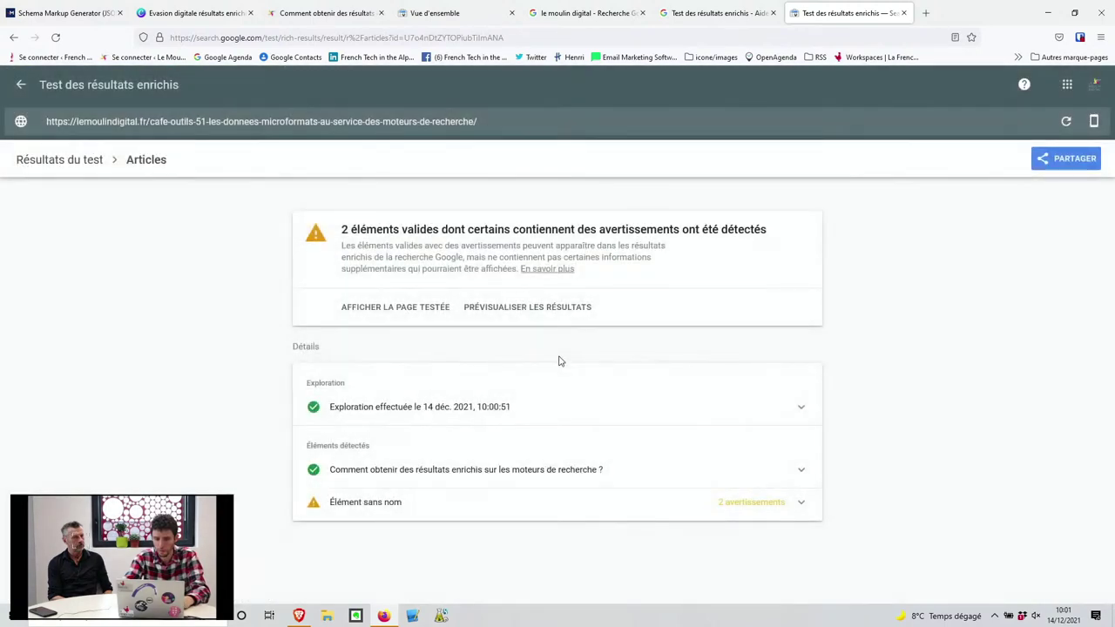
{"action": "left_click", "coordinate": [63, 164]}
- View the HowTo and Fils d'Ariane details of the detected structured data, returning to the test results after each
{"action": "scroll", "coordinate": [949, 349], "scroll_direction": "down", "scroll_amount": 2}
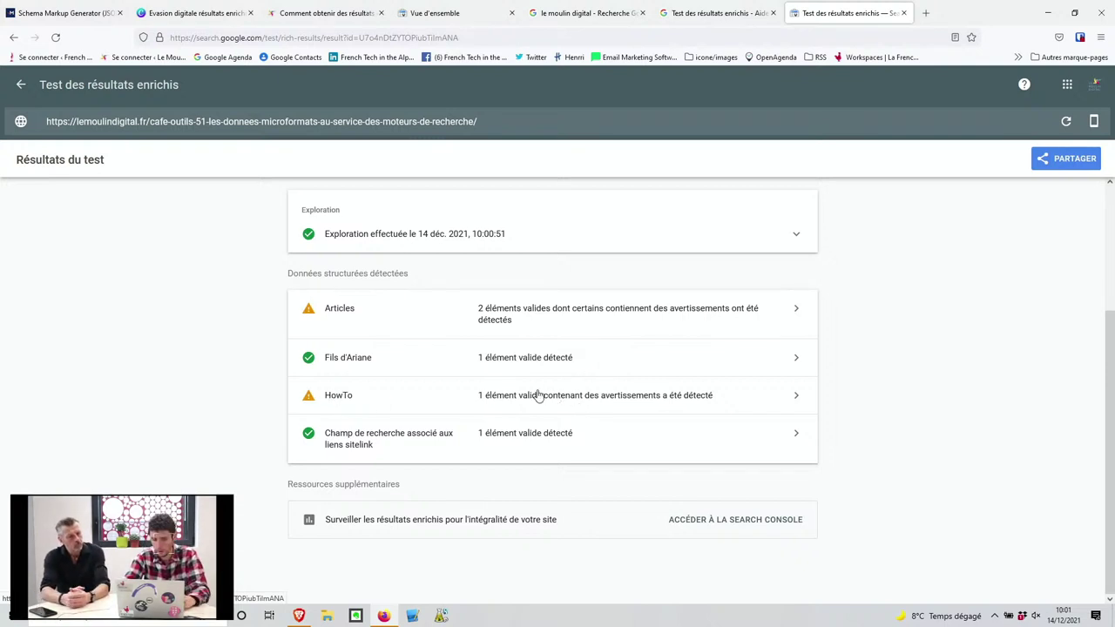
{"action": "left_click", "coordinate": [787, 406]}
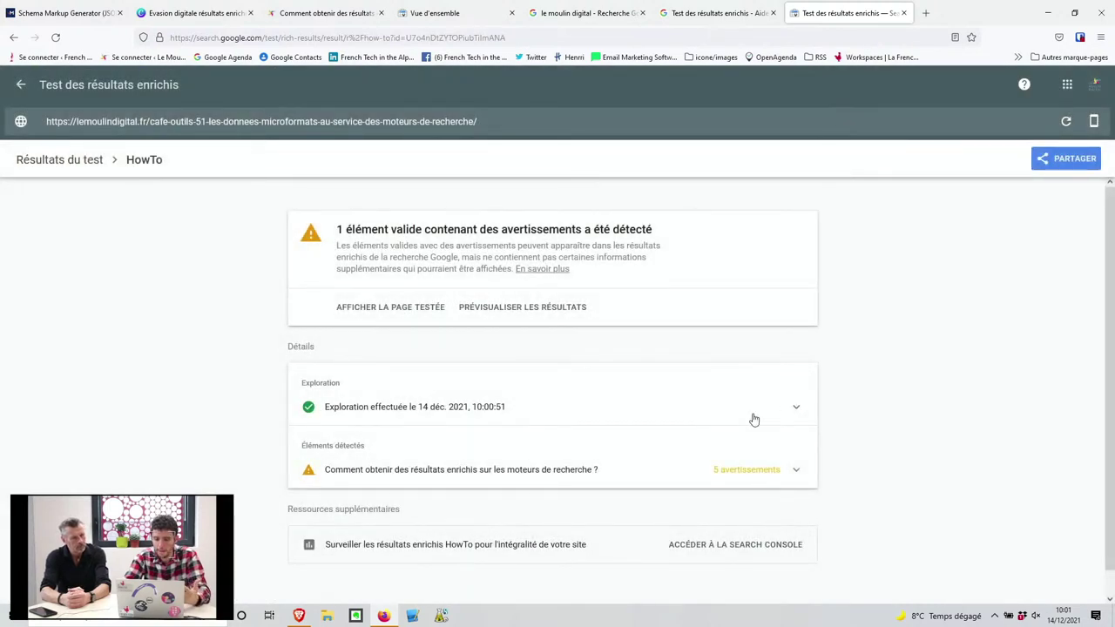
{"action": "scroll", "coordinate": [755, 420], "scroll_direction": "down", "scroll_amount": 1}
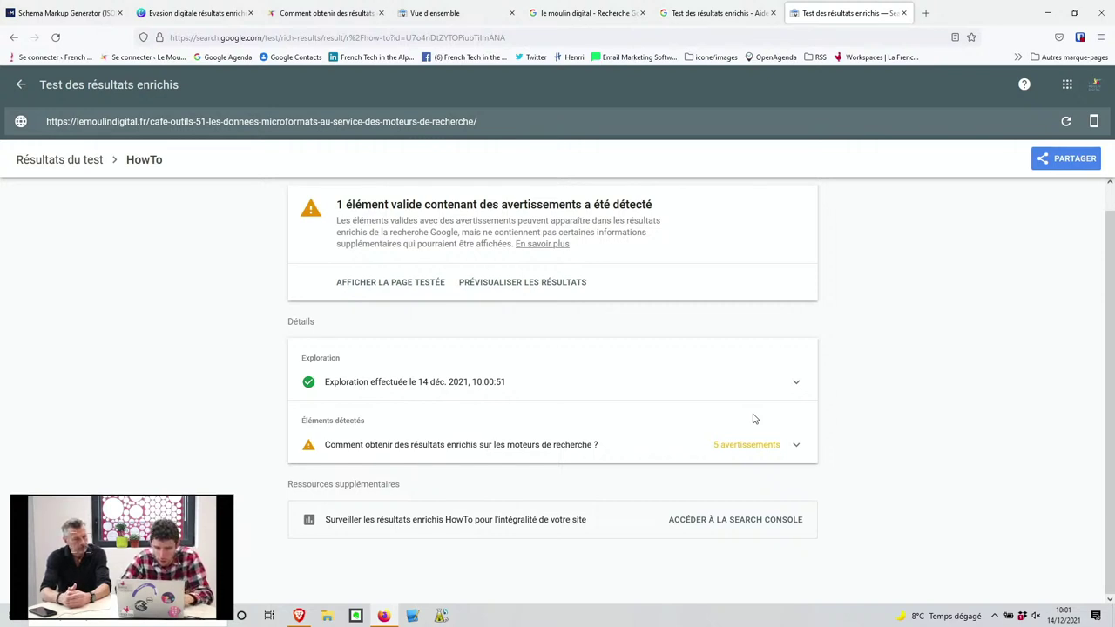
{"action": "left_click", "coordinate": [13, 37]}
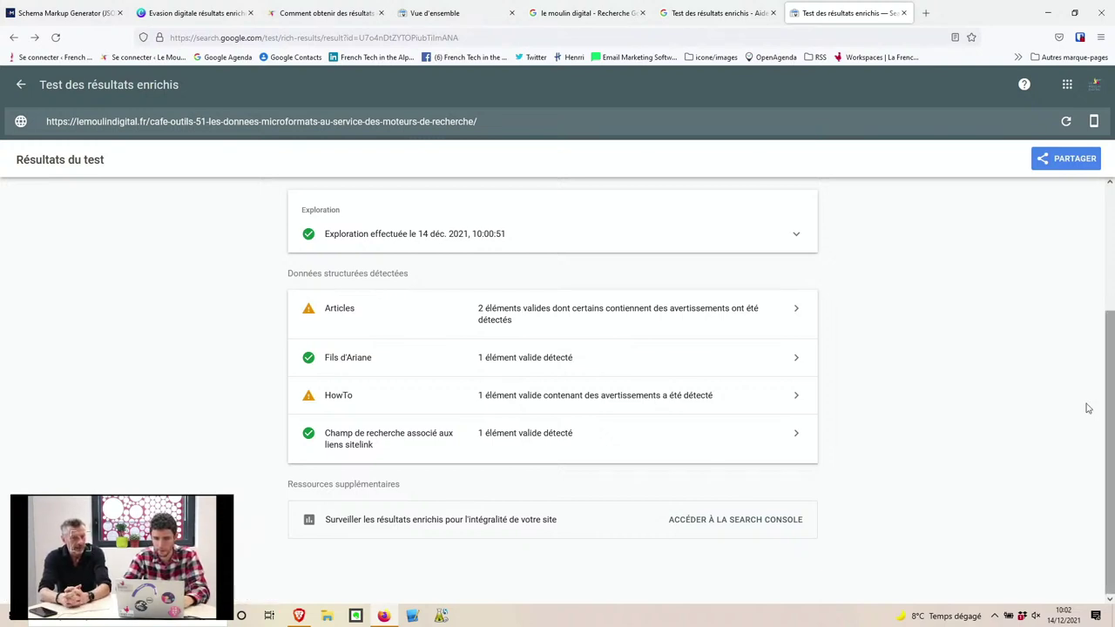
{"action": "left_click", "coordinate": [792, 358]}
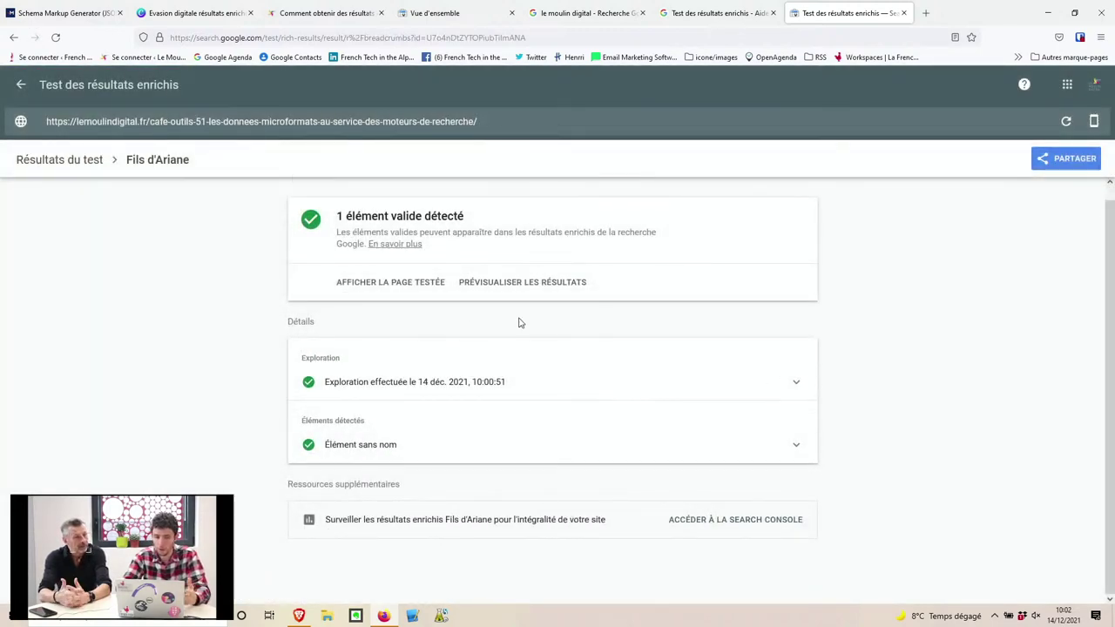
{"action": "left_click", "coordinate": [94, 159]}
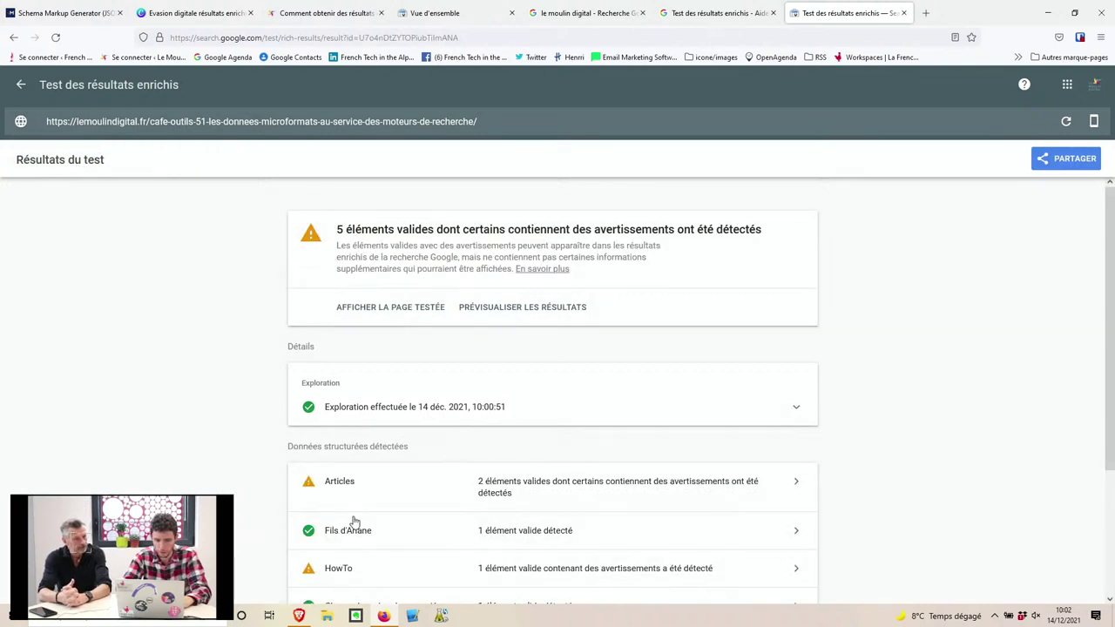
- Preview the results from the HowTo details and browse the step carousel of Type de résultat 1 through to its end
{"action": "left_click", "coordinate": [348, 575]}
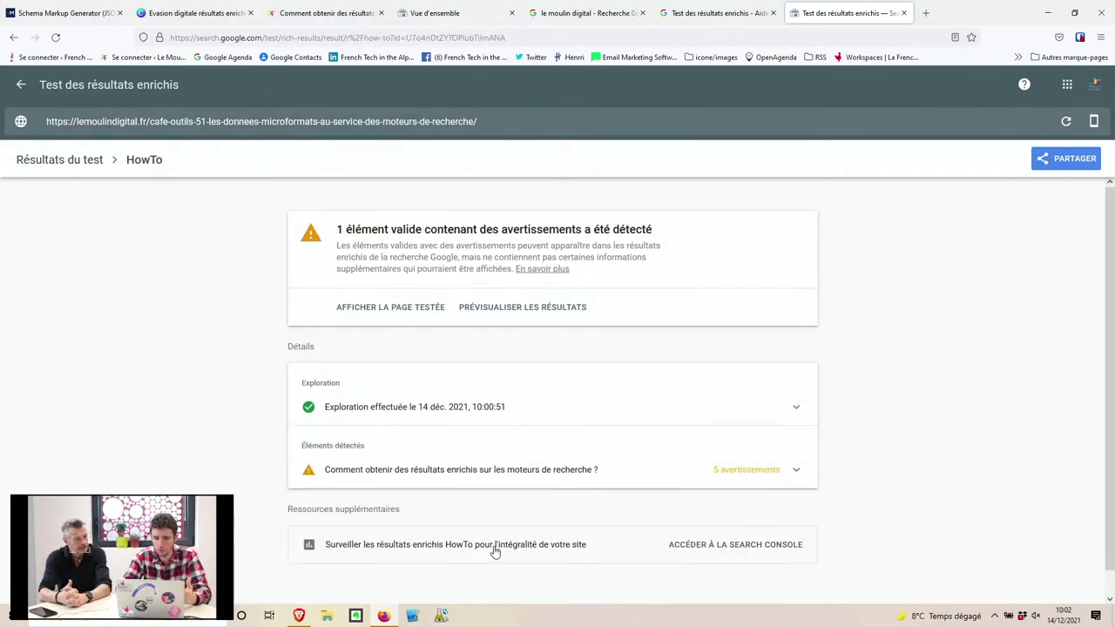
{"action": "left_click", "coordinate": [514, 310]}
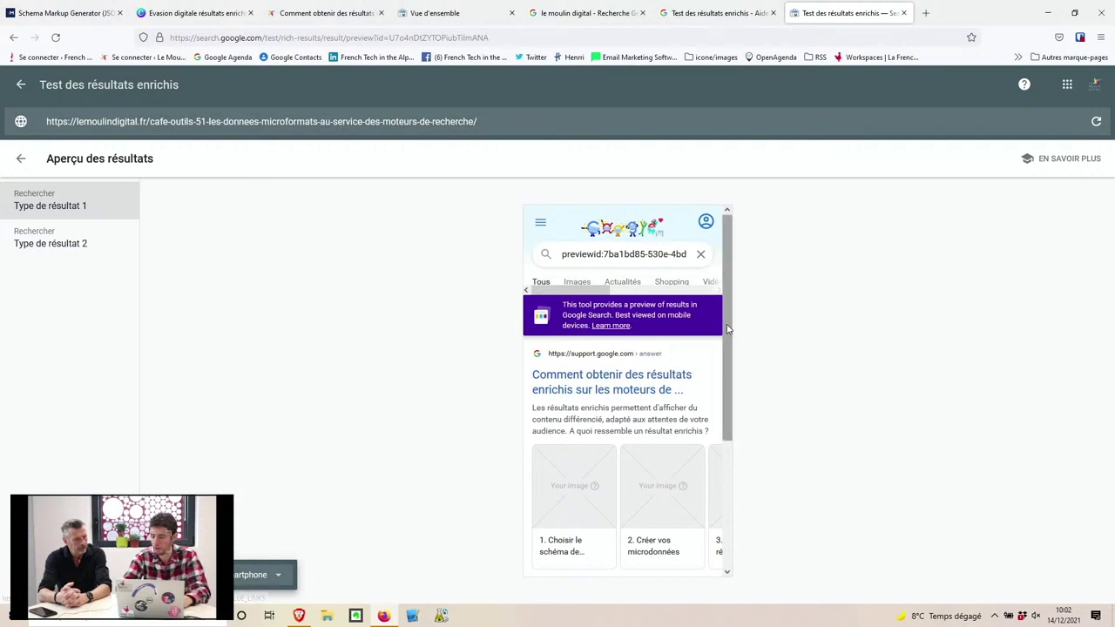
{"action": "scroll", "coordinate": [728, 328], "scroll_direction": "down", "scroll_amount": 3}
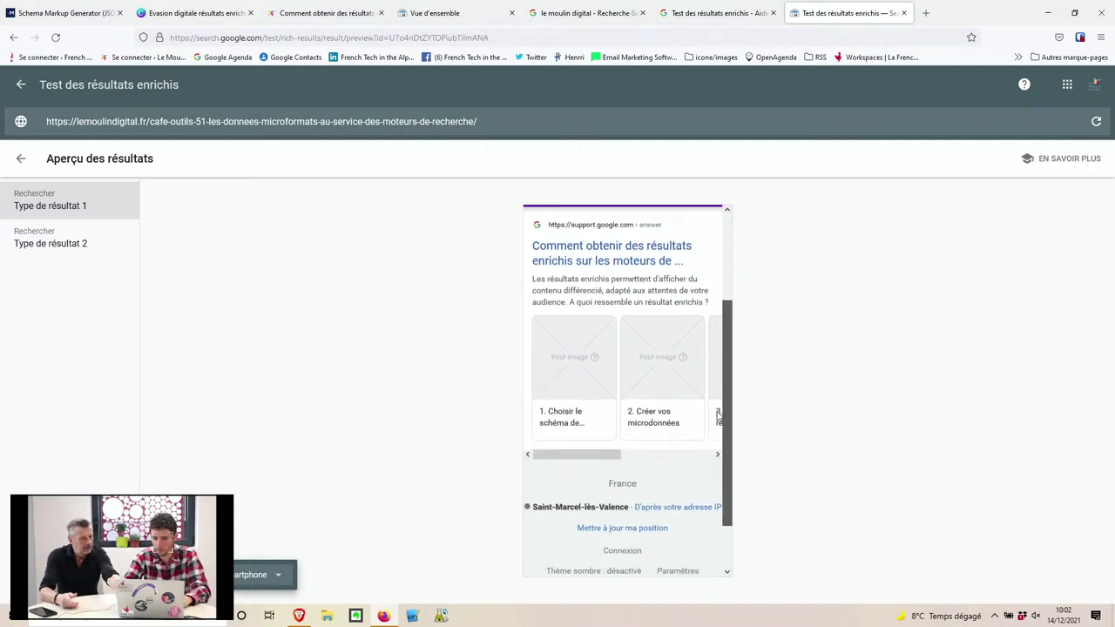
{"action": "left_click_drag", "start_coordinate": [601, 455], "coordinate": [627, 459]}
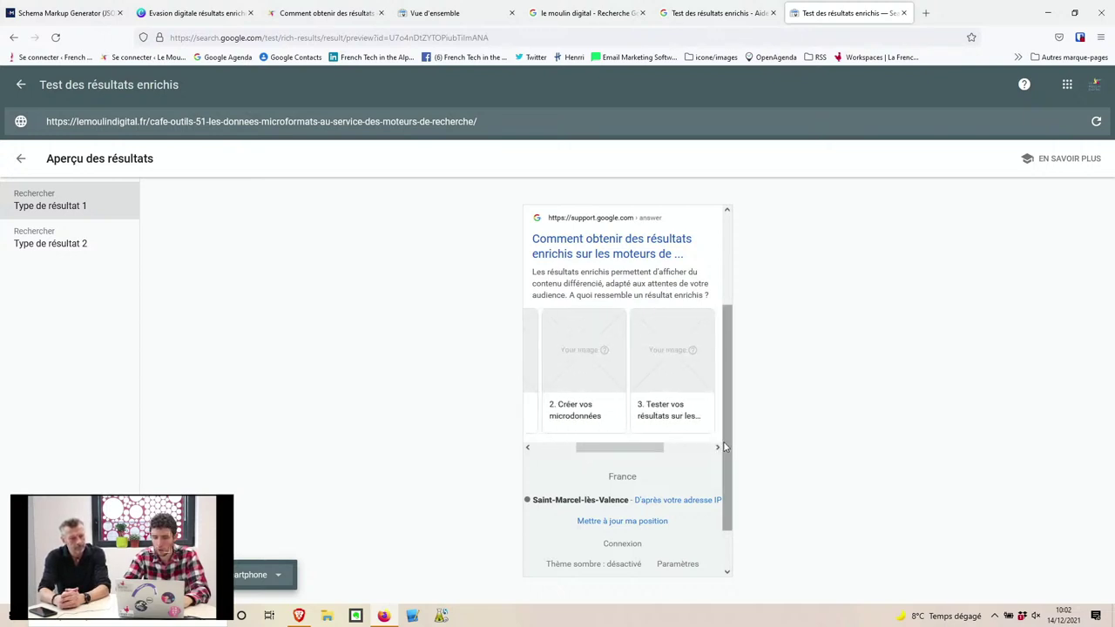
{"action": "left_click_drag", "start_coordinate": [723, 440], "coordinate": [722, 418]}
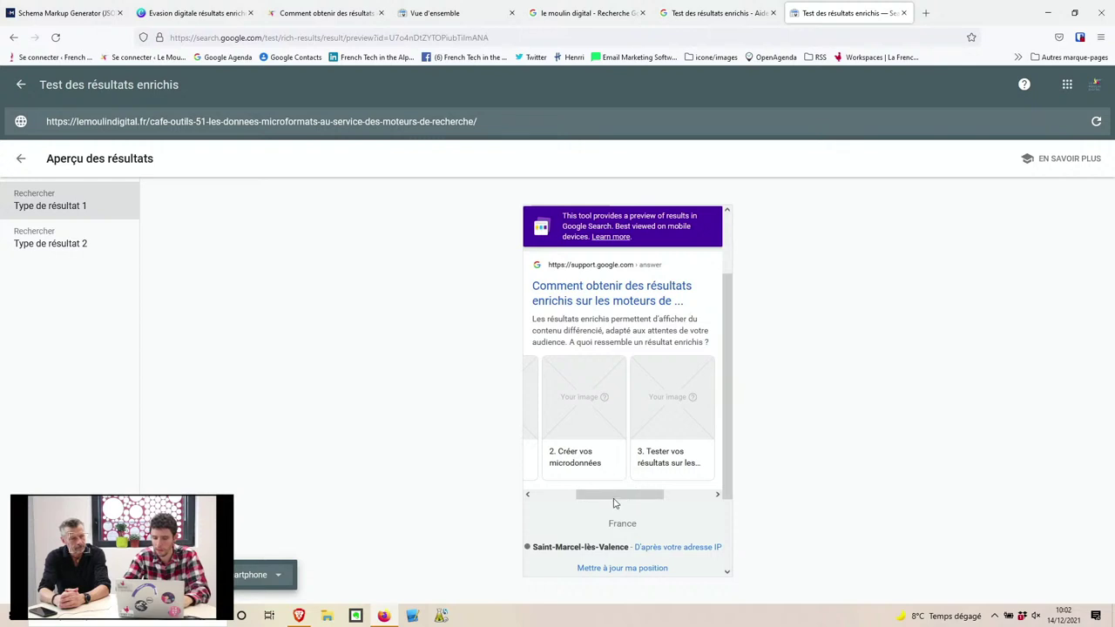
{"action": "left_click_drag", "start_coordinate": [612, 506], "coordinate": [570, 500]}
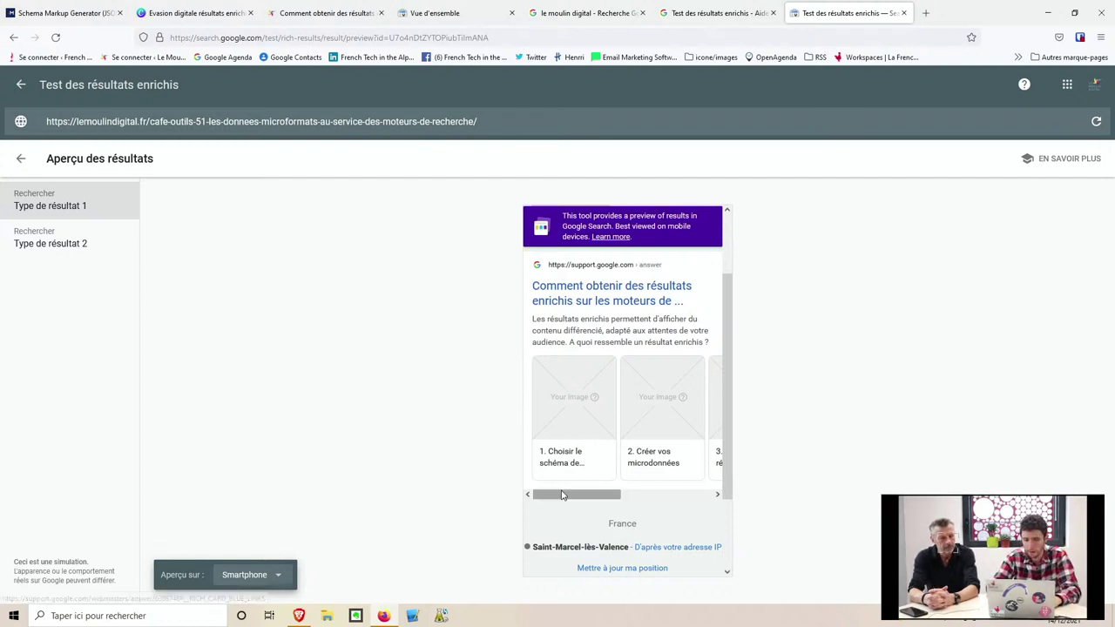
{"action": "mouse_move", "coordinate": [561, 501]}
{"action": "left_mouse_down"}
{"action": "mouse_move", "coordinate": [672, 500]}
{"action": "mouse_move", "coordinate": [570, 494]}
{"action": "left_mouse_up"}
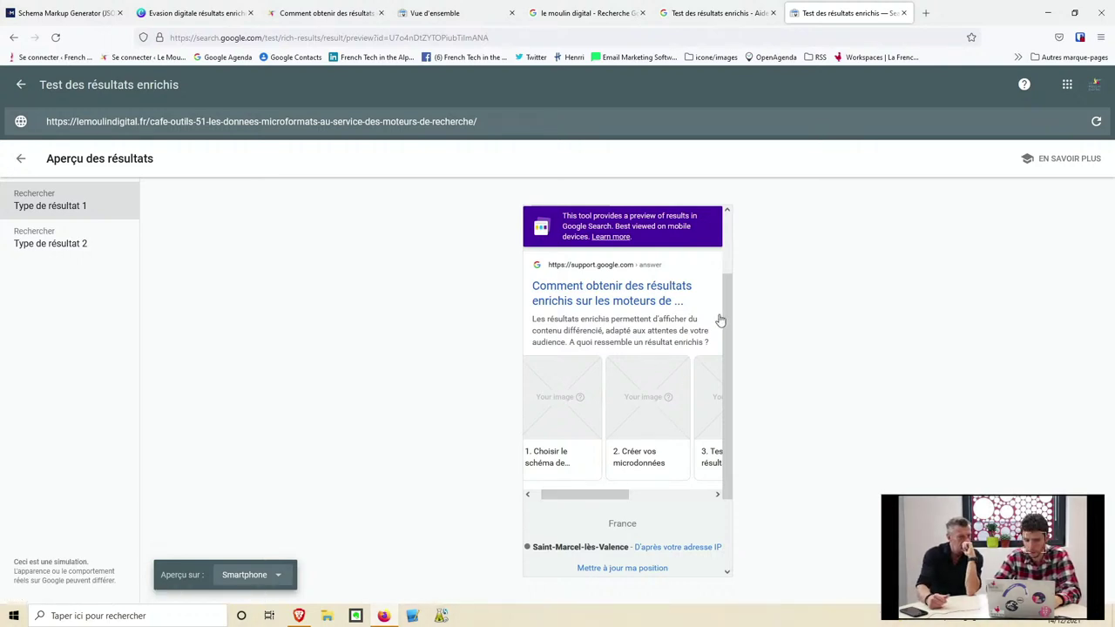
{"action": "left_click_drag", "start_coordinate": [728, 349], "coordinate": [727, 364]}
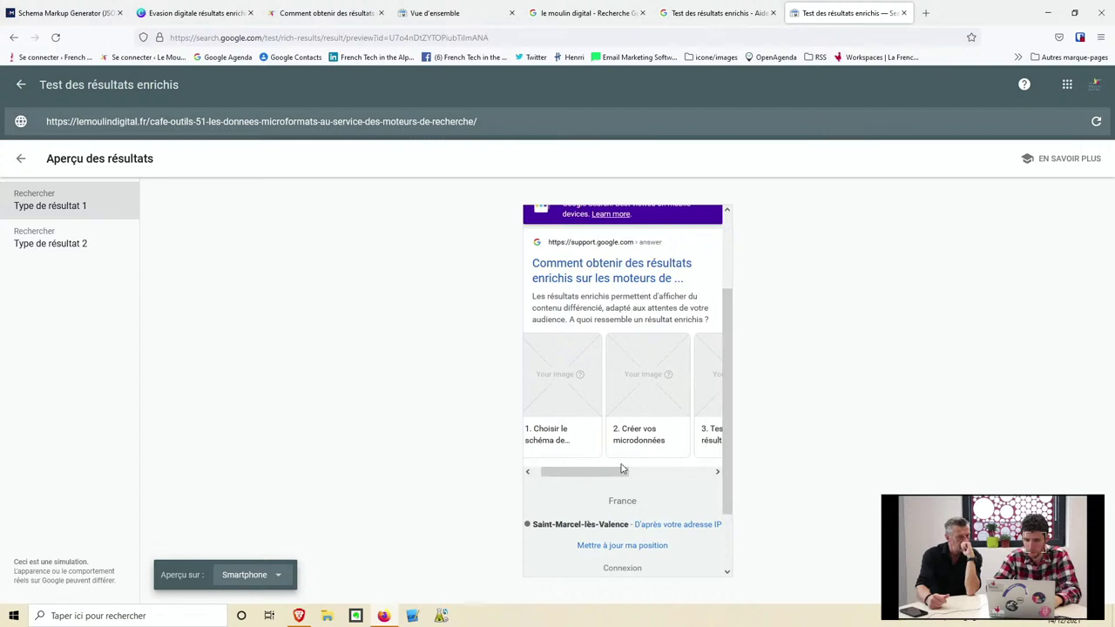
{"action": "left_click_drag", "start_coordinate": [610, 475], "coordinate": [694, 476]}
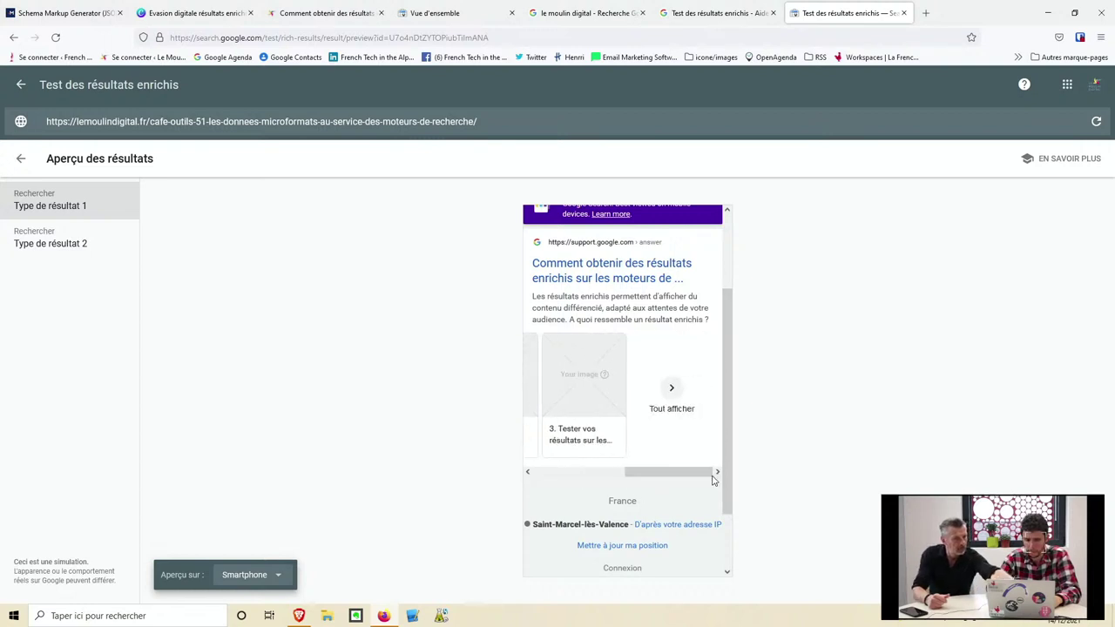
- Switch the preview to Type de résultat 2 and expand and collapse each of its three steps in turn
{"action": "left_click", "coordinate": [50, 255]}
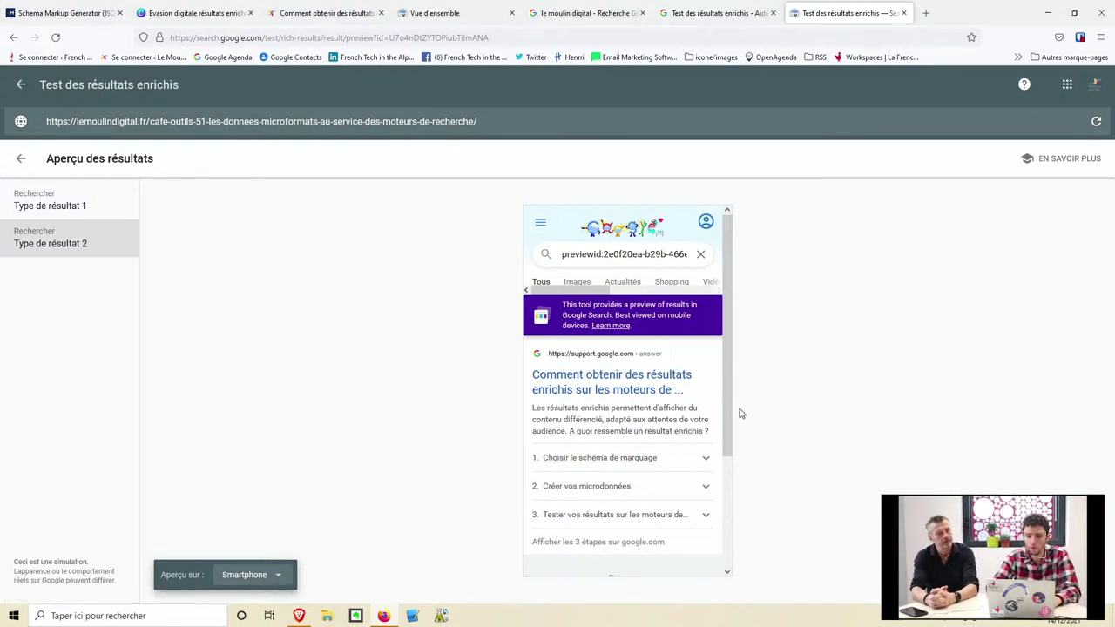
{"action": "scroll", "coordinate": [726, 416], "scroll_direction": "down", "scroll_amount": 1}
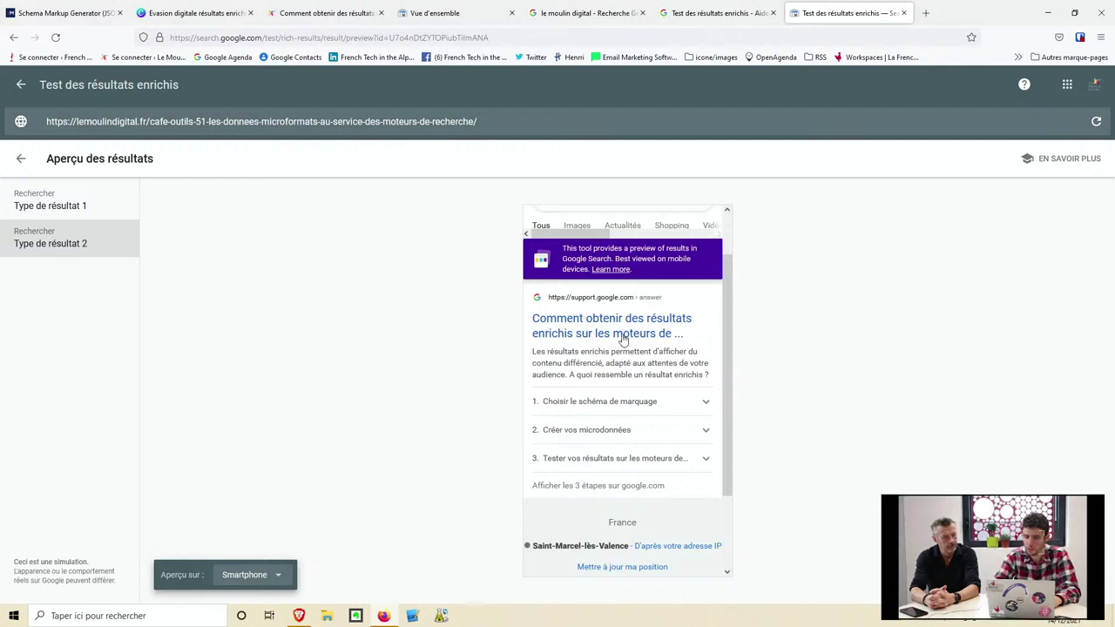
{"action": "left_click", "coordinate": [706, 406]}
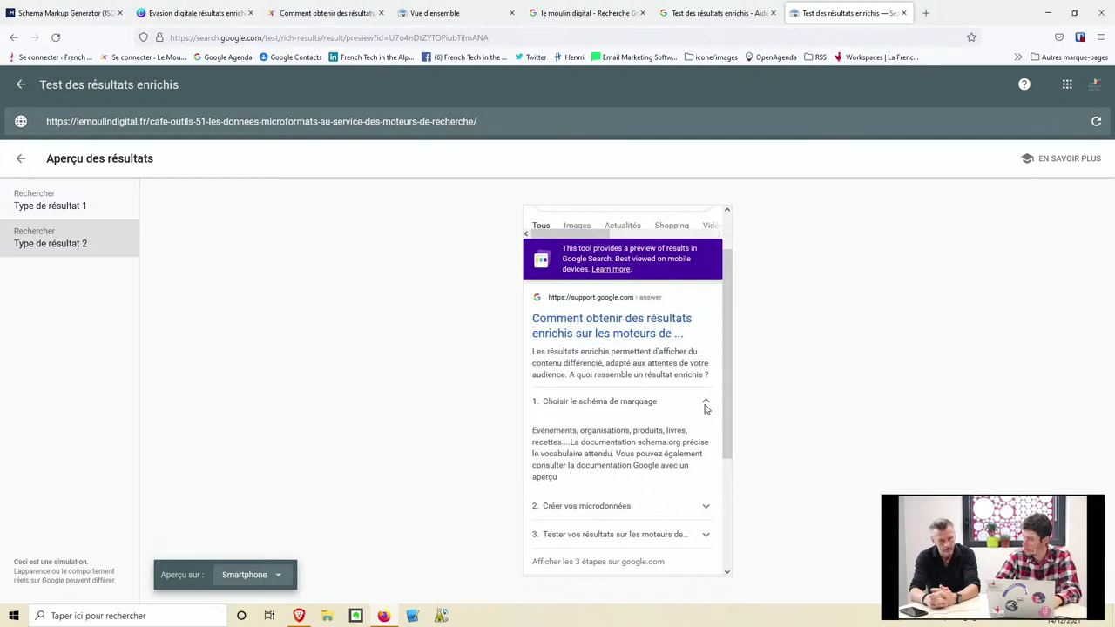
{"action": "left_click", "coordinate": [706, 406]}
{"action": "left_click", "coordinate": [706, 433]}
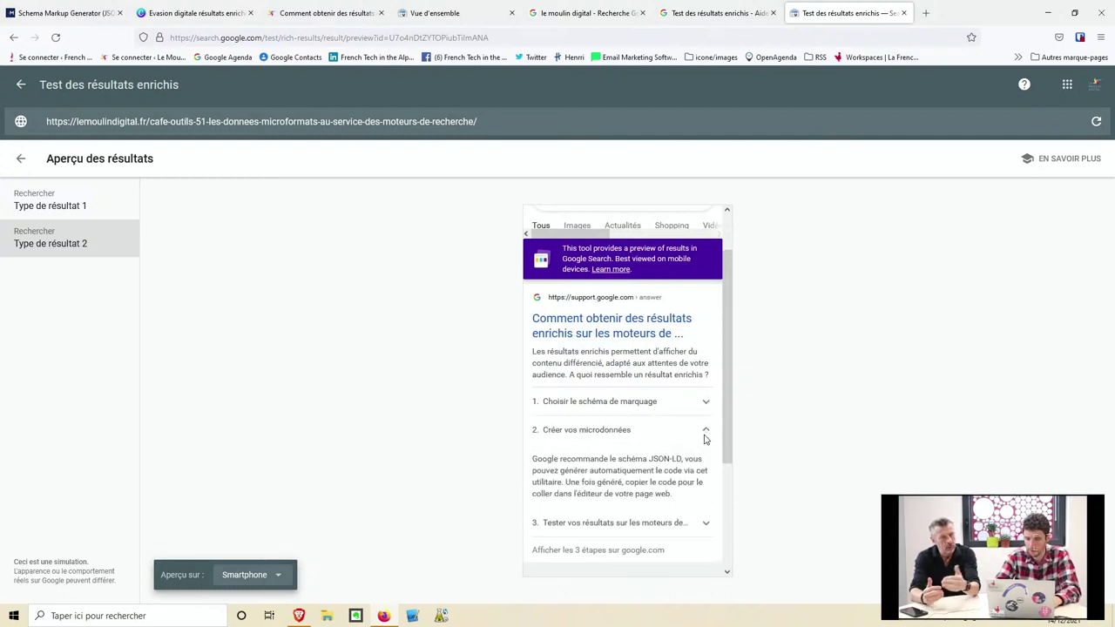
{"action": "left_click", "coordinate": [705, 434]}
{"action": "left_click", "coordinate": [702, 457]}
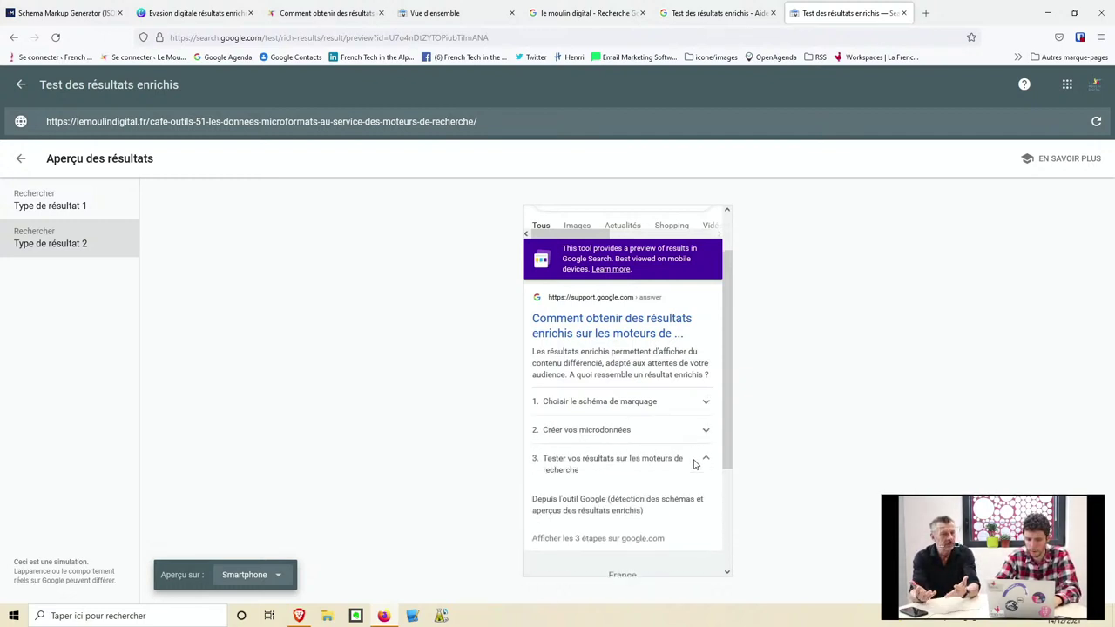
{"action": "left_click", "coordinate": [696, 462]}
- Reread the step descriptions in the Type de résultat 2 preview, ending with all of them collapsed
{"action": "scroll", "coordinate": [694, 465], "scroll_direction": "down", "scroll_amount": 1}
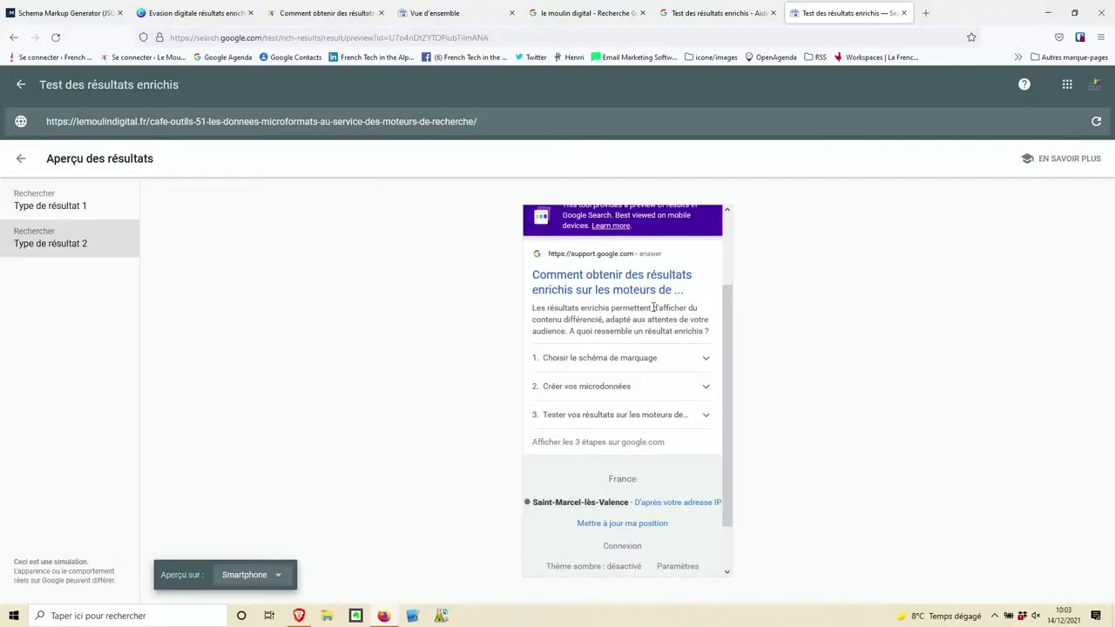
{"action": "left_click", "coordinate": [702, 360]}
{"action": "left_click", "coordinate": [702, 461]}
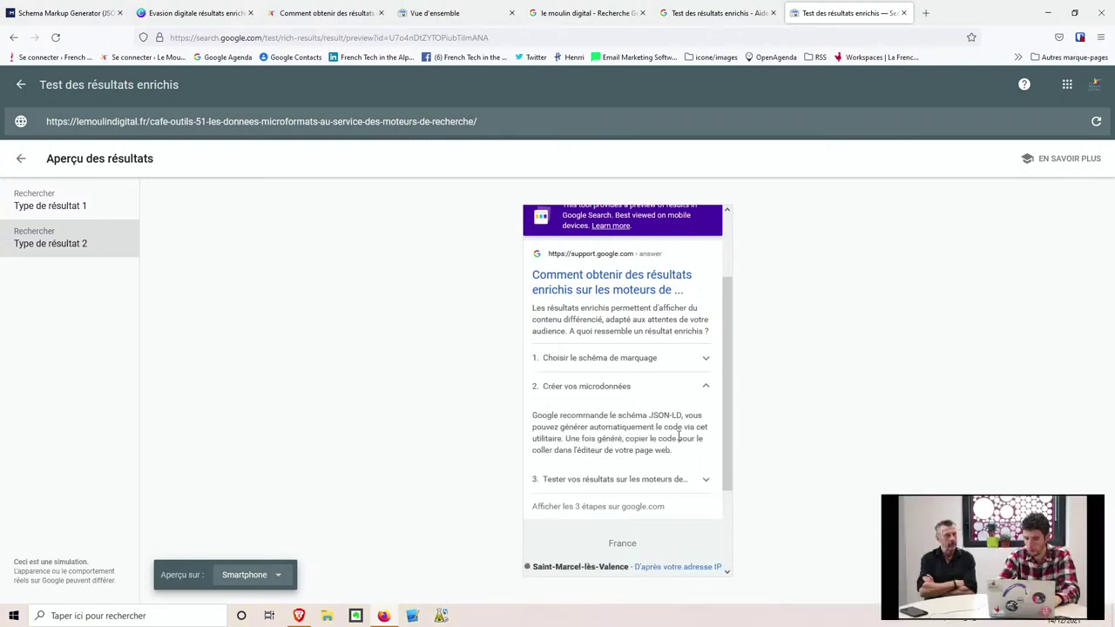
{"action": "left_click", "coordinate": [698, 489]}
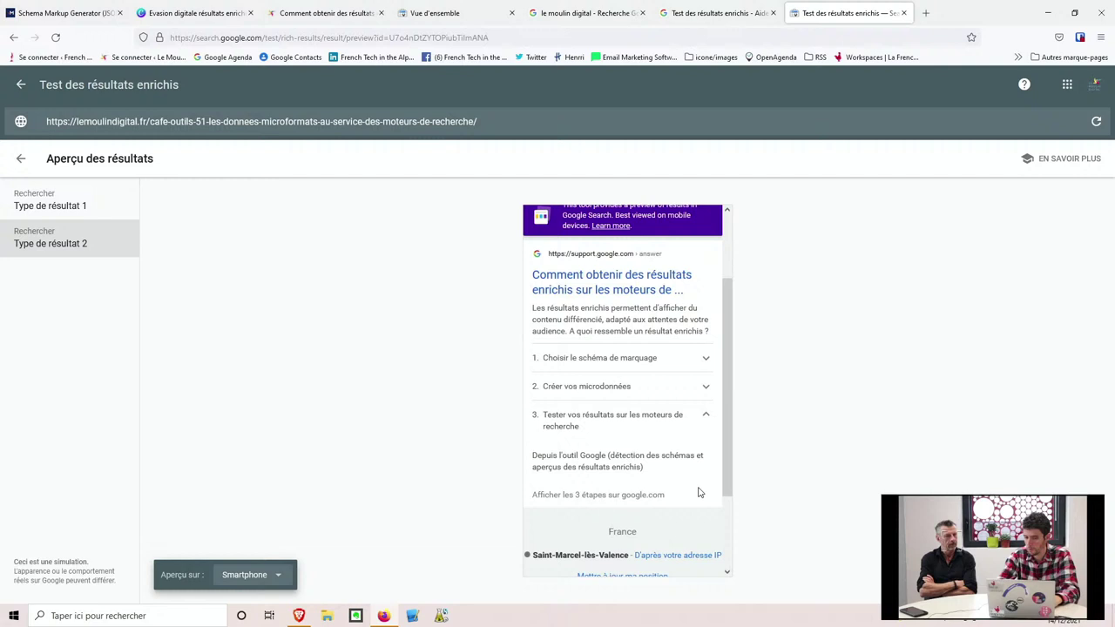
{"action": "left_click", "coordinate": [683, 419]}
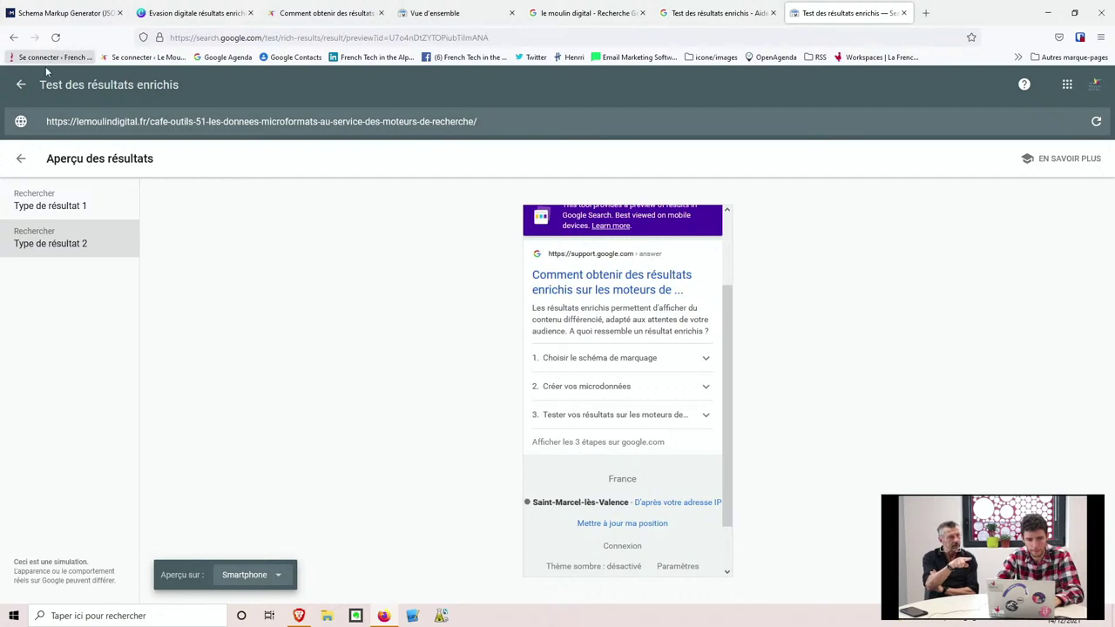
- Leave the results preview for the rich results test's start page and highlight its web address briefly
{"action": "left_click", "coordinate": [23, 84]}
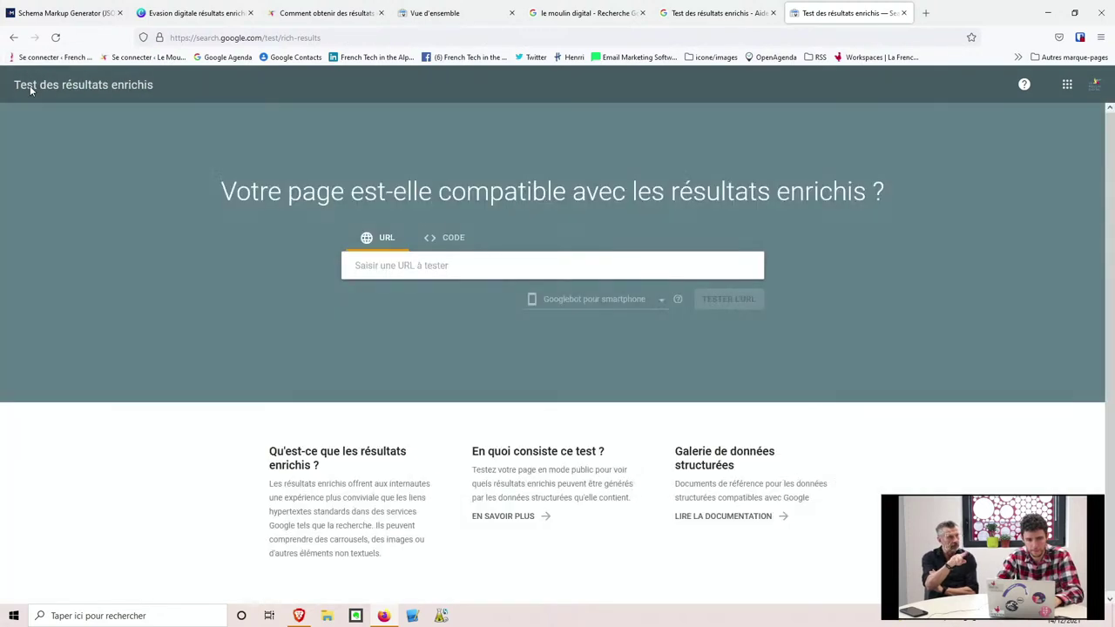
{"action": "left_click", "coordinate": [206, 38]}
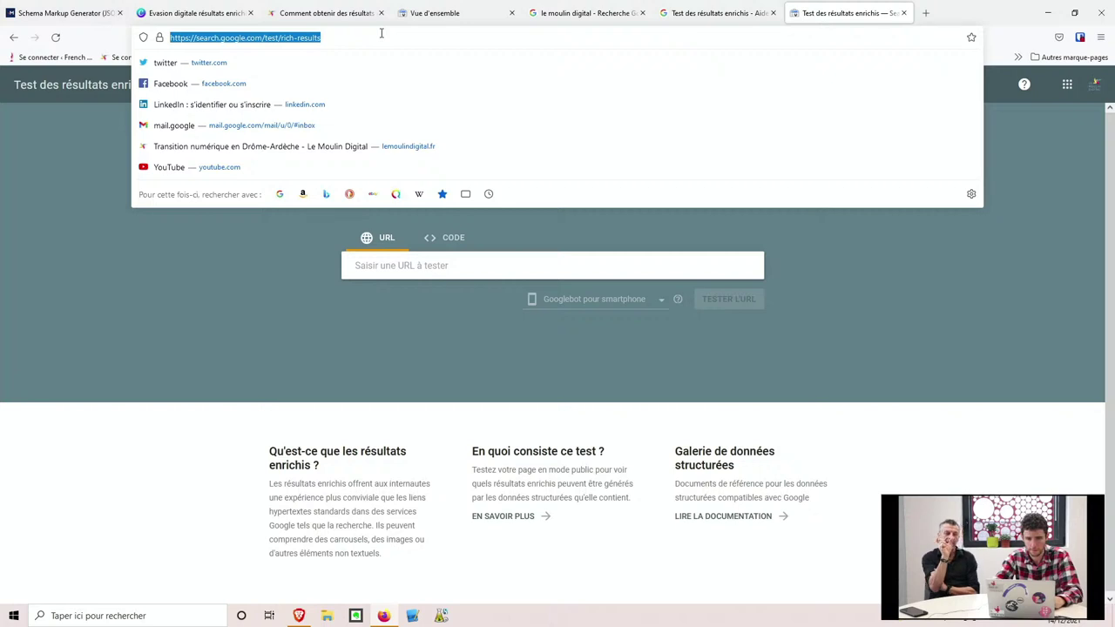
{"action": "left_click", "coordinate": [240, 259]}
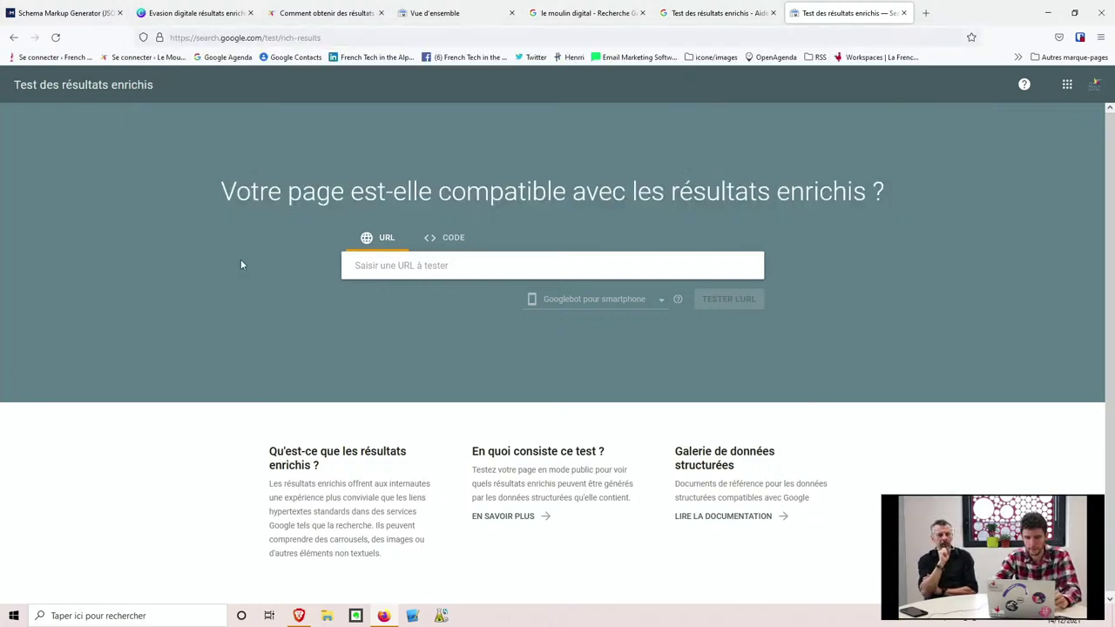
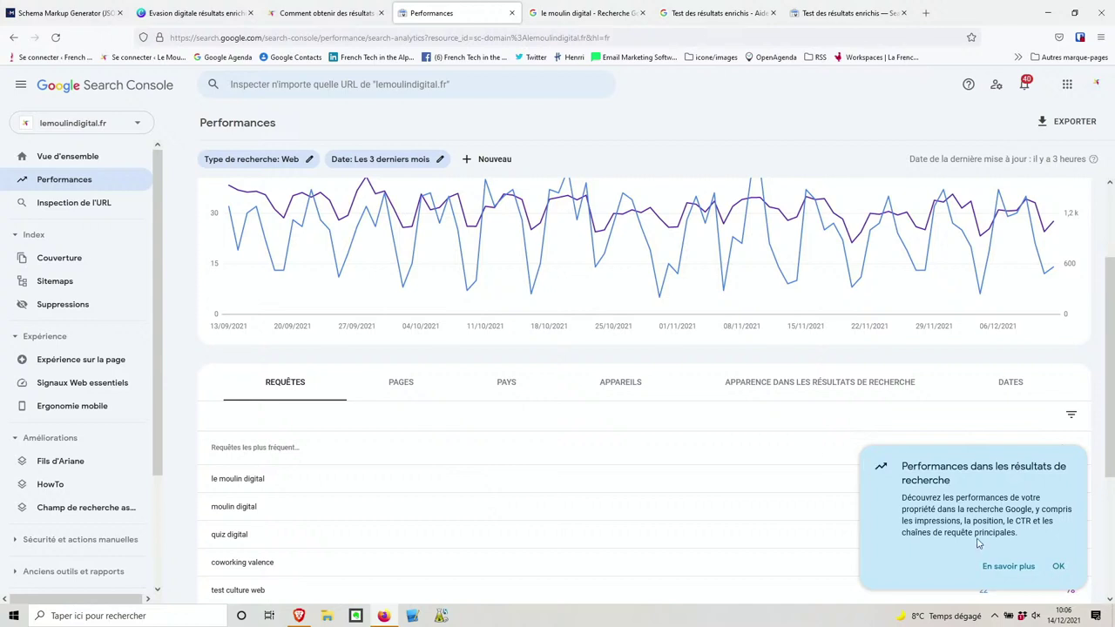
- Dismiss the search performance tip on the Performances page of Google Search Console for lemoulindigital.fr
{"action": "left_click", "coordinate": [1058, 567]}
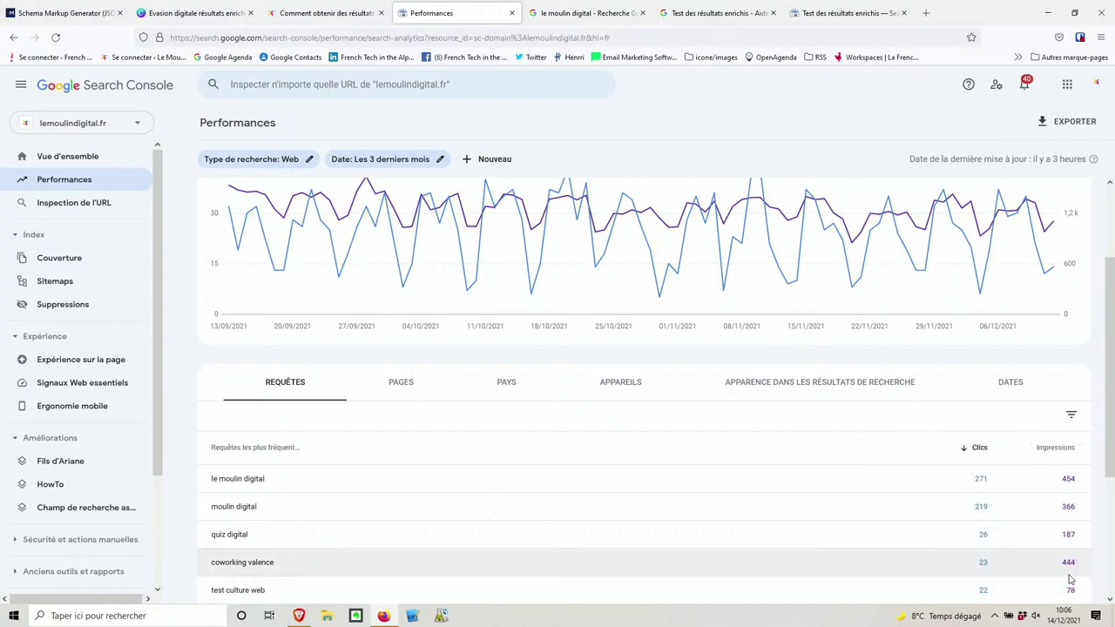
- Break the performance report down by search appearance and add the average position metric to it
{"action": "left_click", "coordinate": [847, 388]}
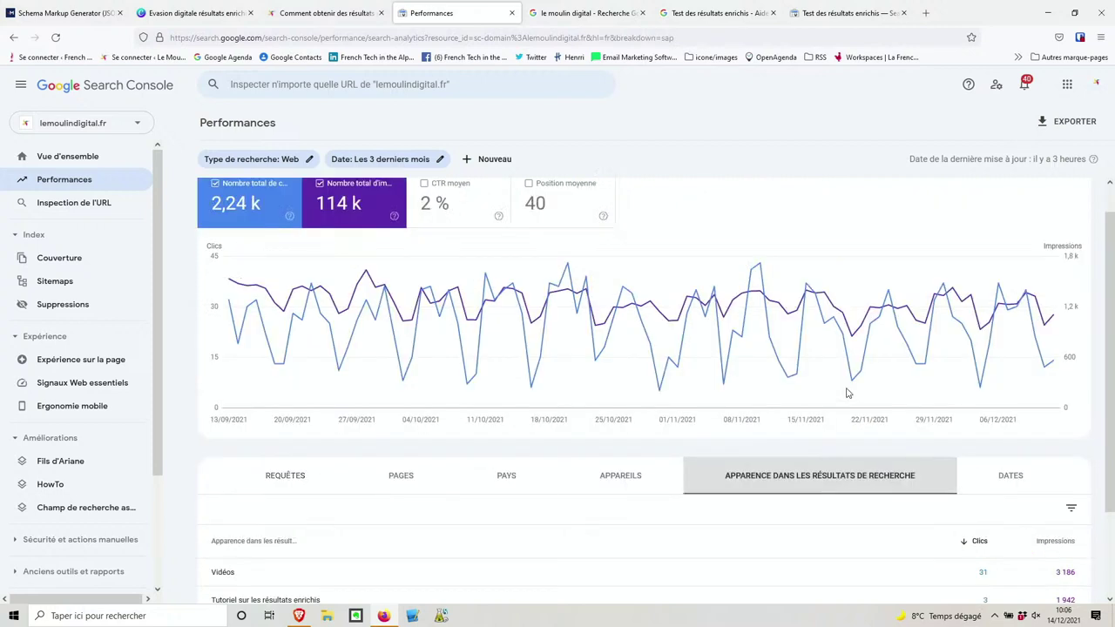
{"action": "scroll", "coordinate": [848, 393], "scroll_direction": "down", "scroll_amount": 2}
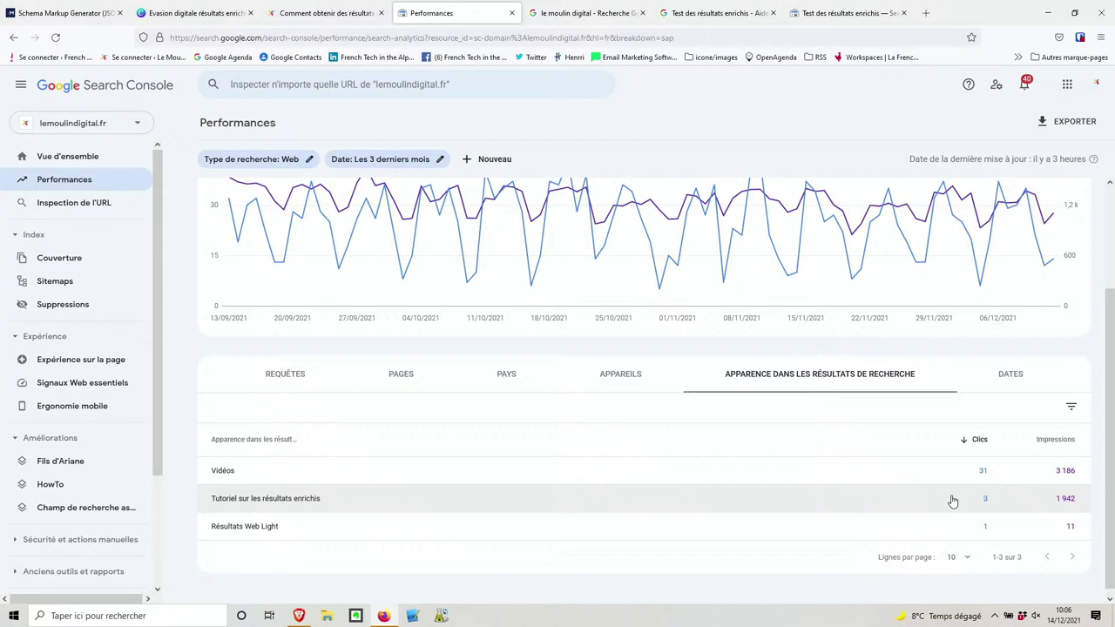
{"action": "scroll", "coordinate": [952, 501], "scroll_direction": "up", "scroll_amount": 3}
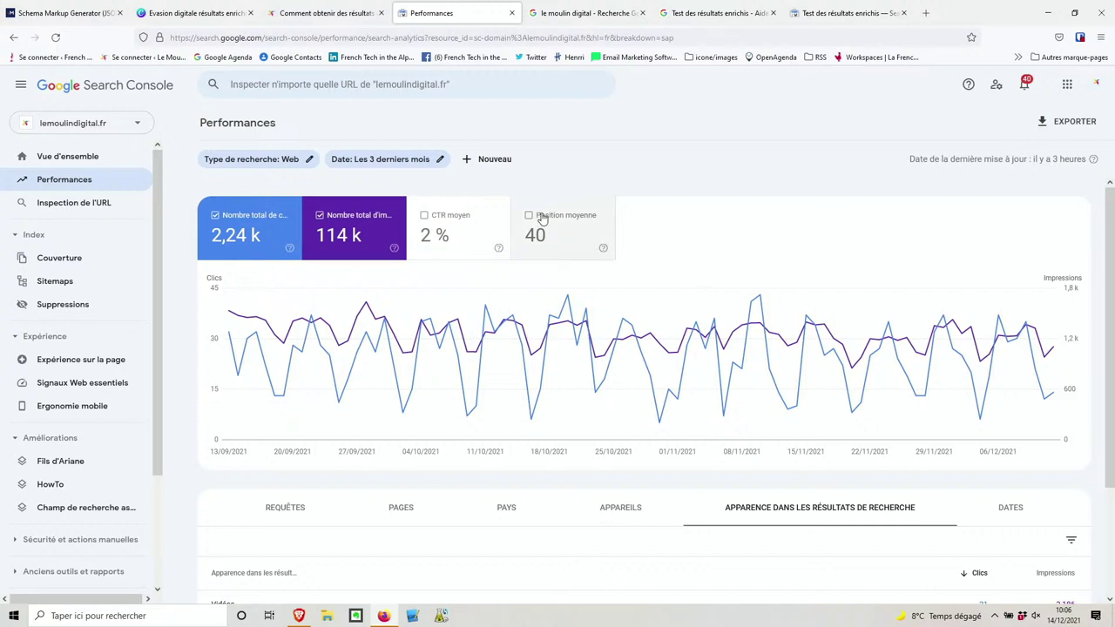
{"action": "left_click", "coordinate": [529, 217]}
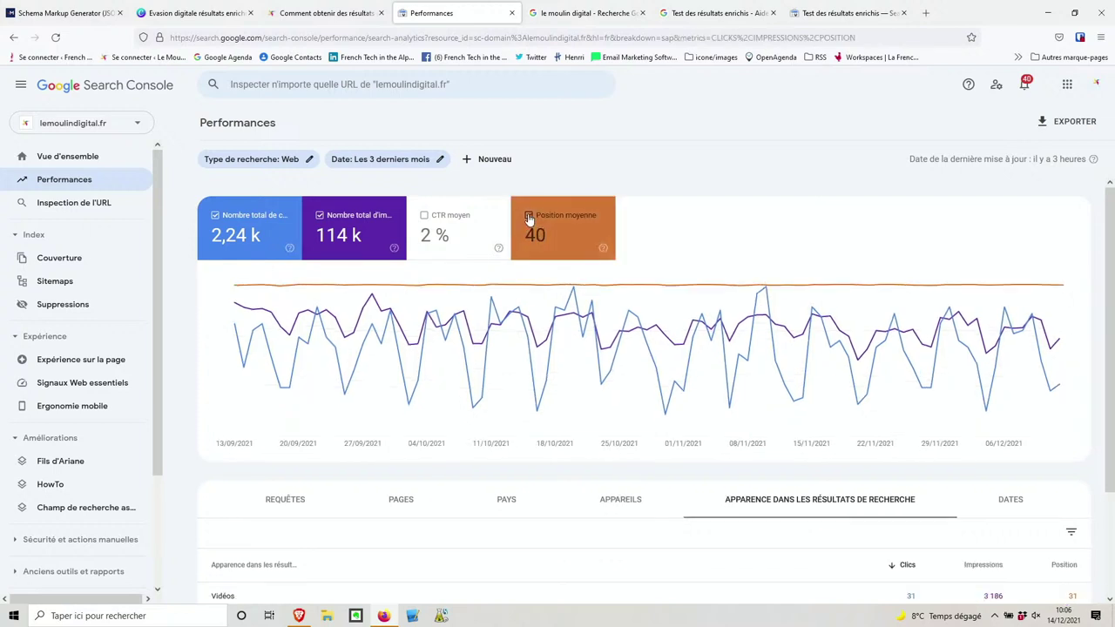
{"action": "scroll", "coordinate": [756, 433], "scroll_direction": "down", "scroll_amount": 2}
{"action": "scroll", "coordinate": [756, 433], "scroll_direction": "down", "scroll_amount": 1}
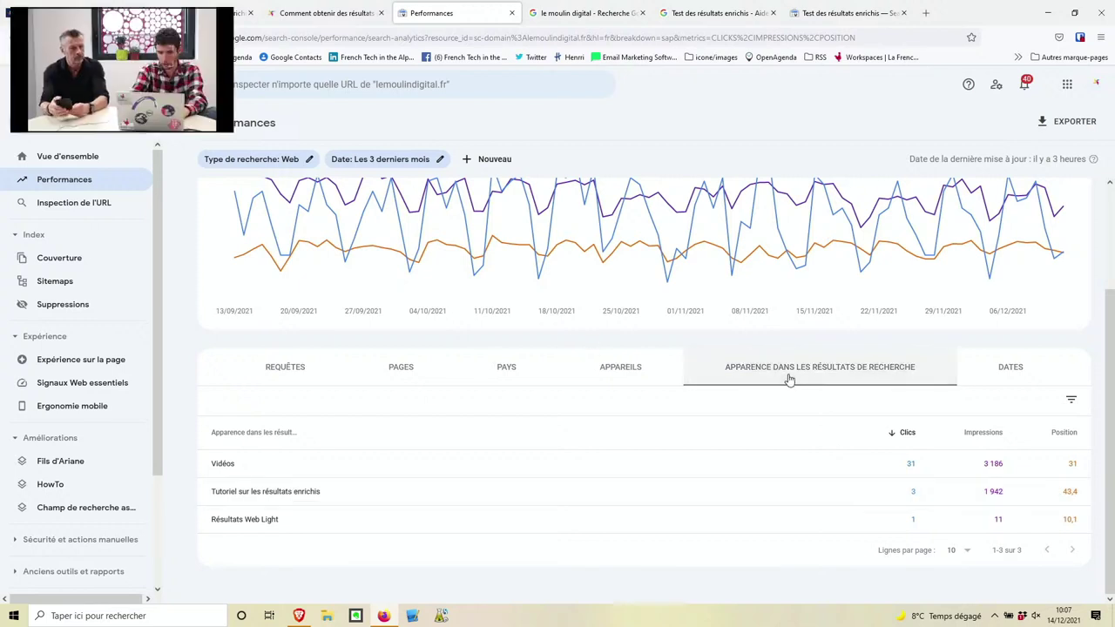
- Filter the report to Tutoriel sur les résultats enrichis, list its pages and dismiss the new-interface notice, rechecking the search appearance breakdown
{"action": "left_click", "coordinate": [295, 493]}
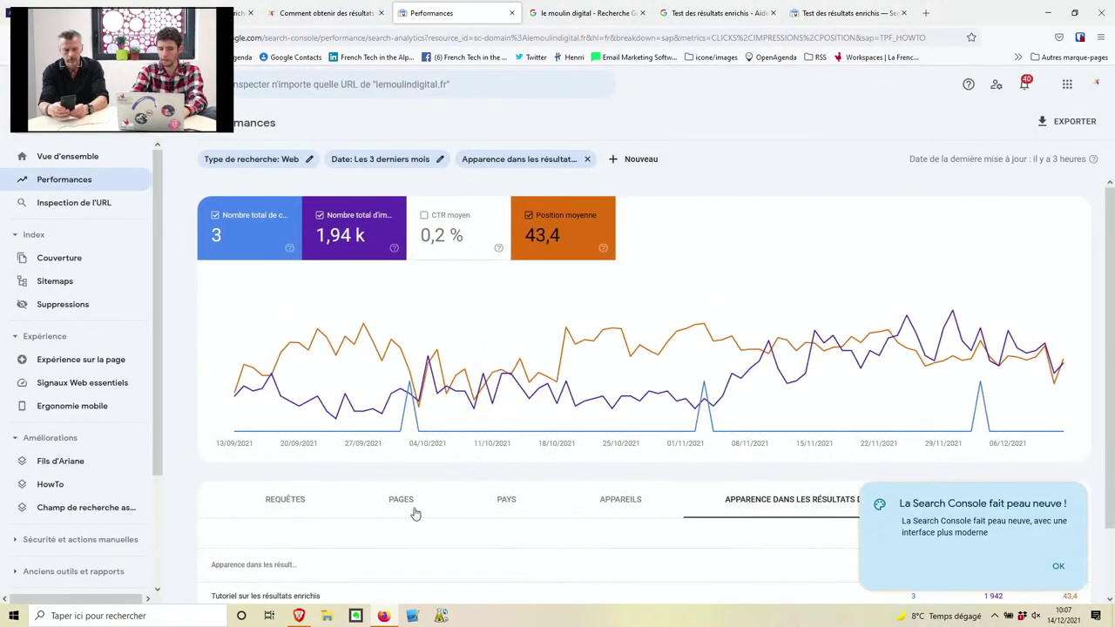
{"action": "left_click", "coordinate": [411, 509]}
{"action": "scroll", "coordinate": [411, 510], "scroll_direction": "down", "scroll_amount": 2}
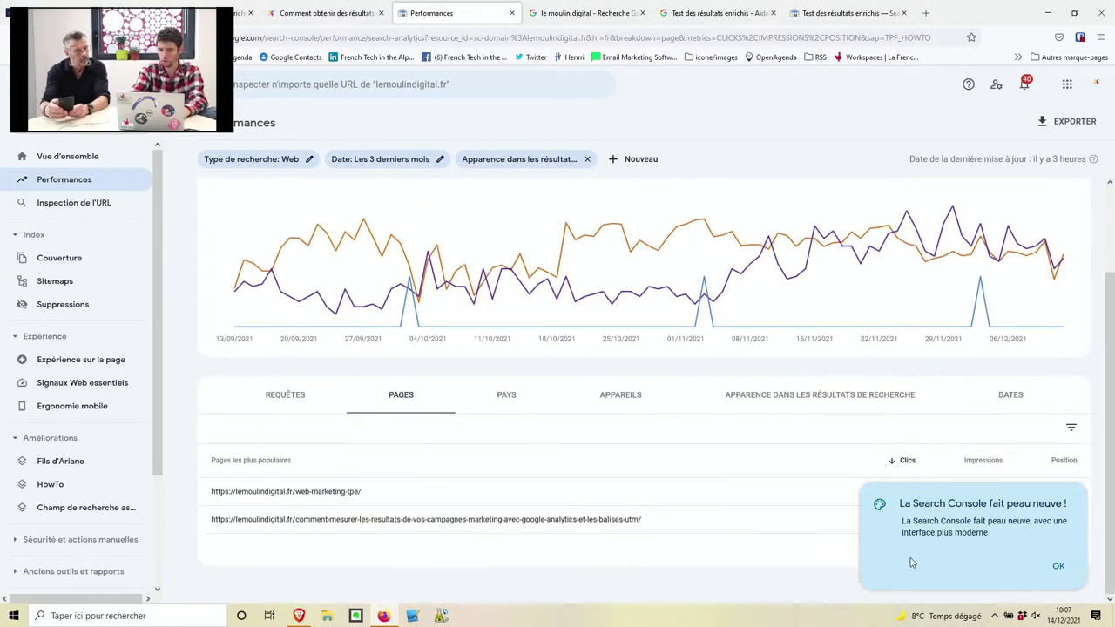
{"action": "left_click", "coordinate": [1059, 566]}
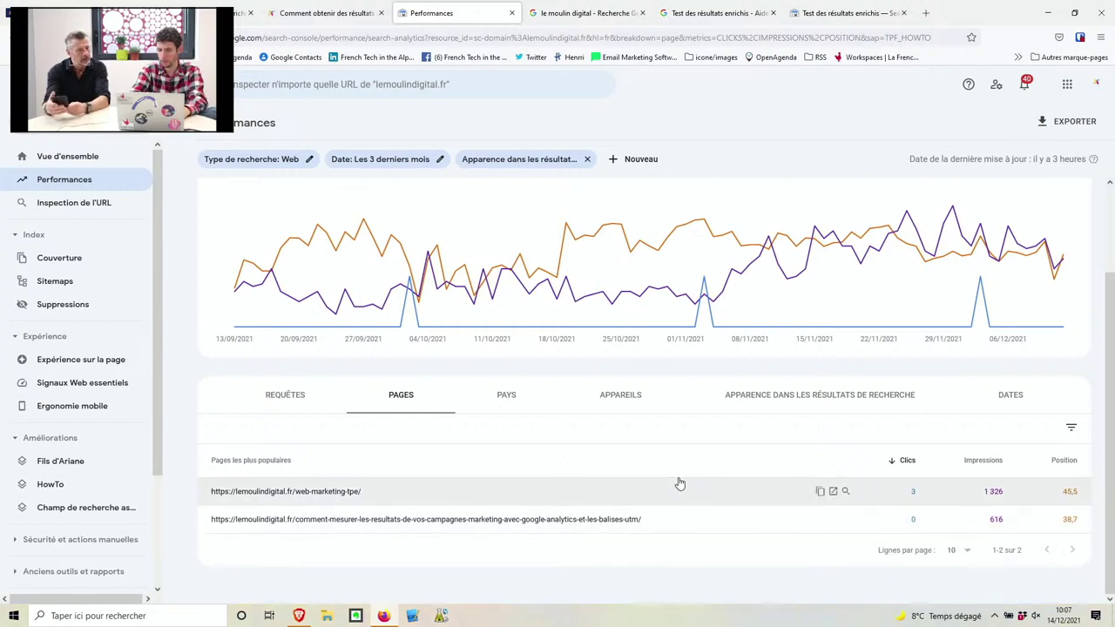
{"action": "left_click", "coordinate": [817, 395]}
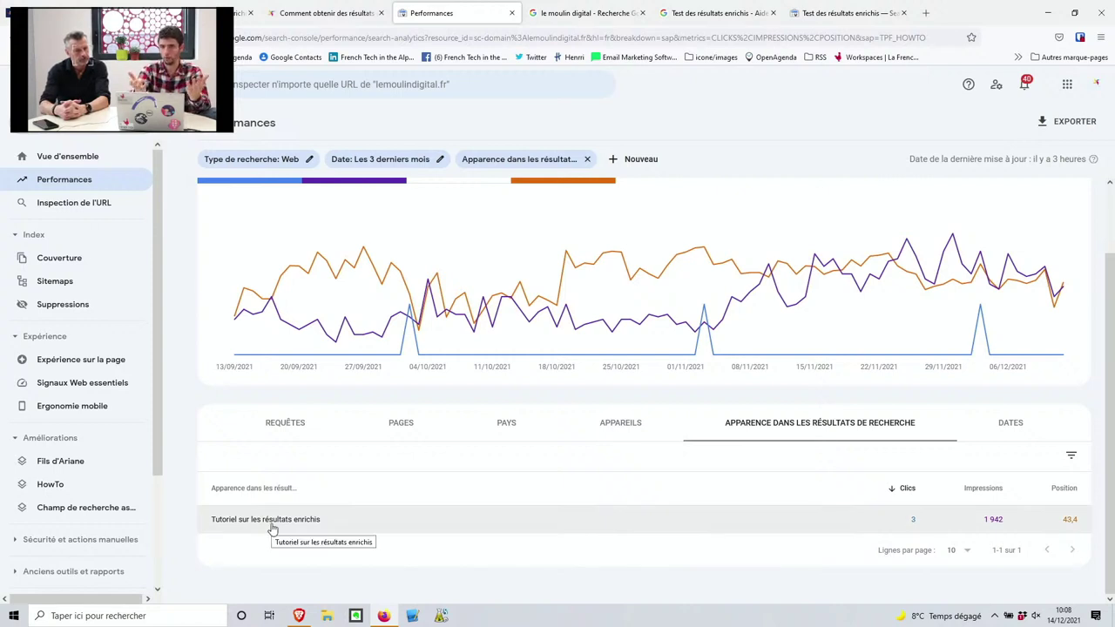
{"action": "left_click", "coordinate": [404, 439]}
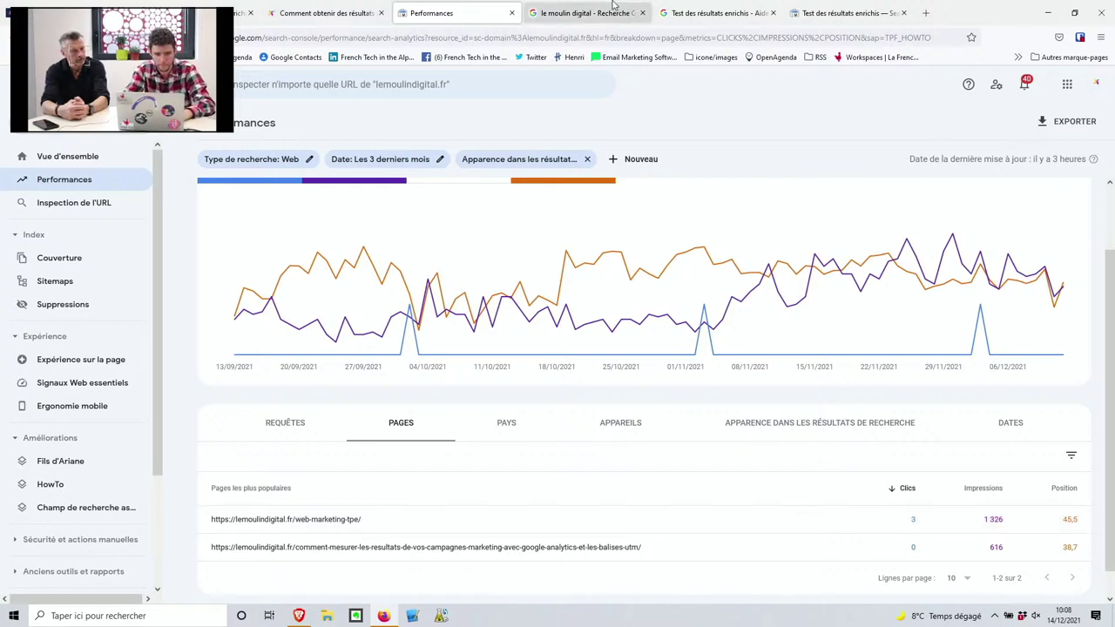
- Switch to the Evasion digitale résultats enrichis presentation in Canva and show it in full screen
{"action": "left_click", "coordinate": [210, 7]}
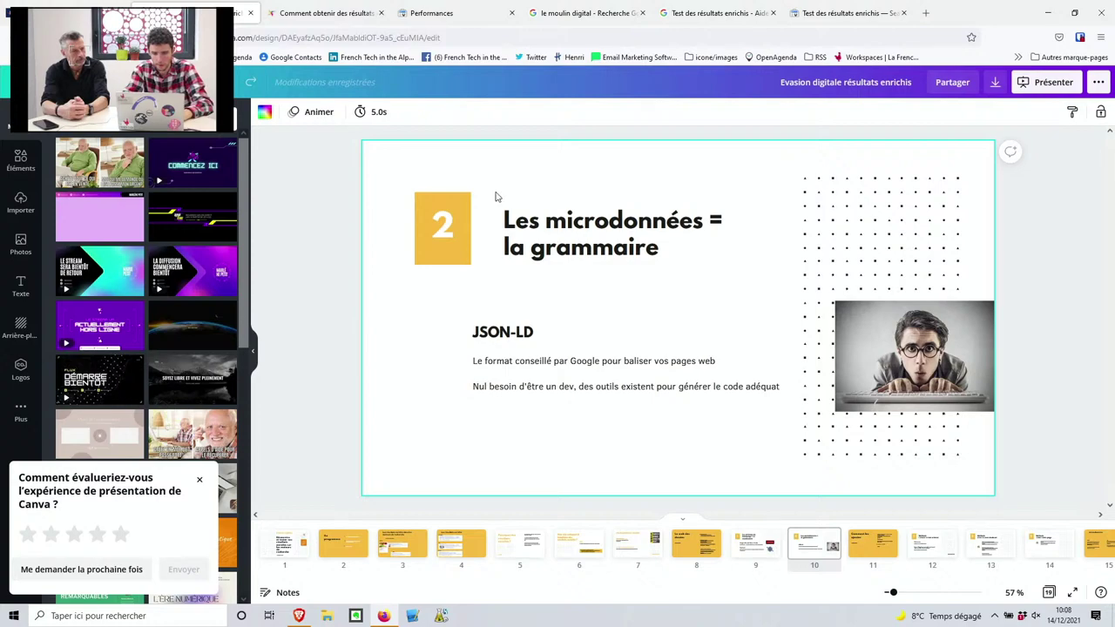
{"action": "left_click", "coordinate": [1072, 593]}
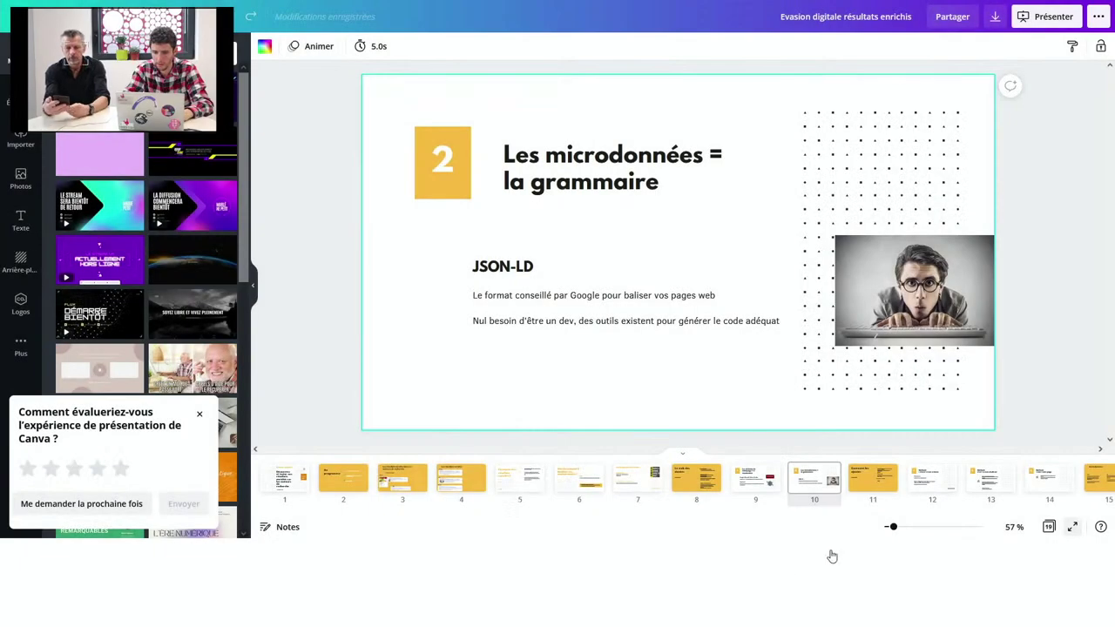
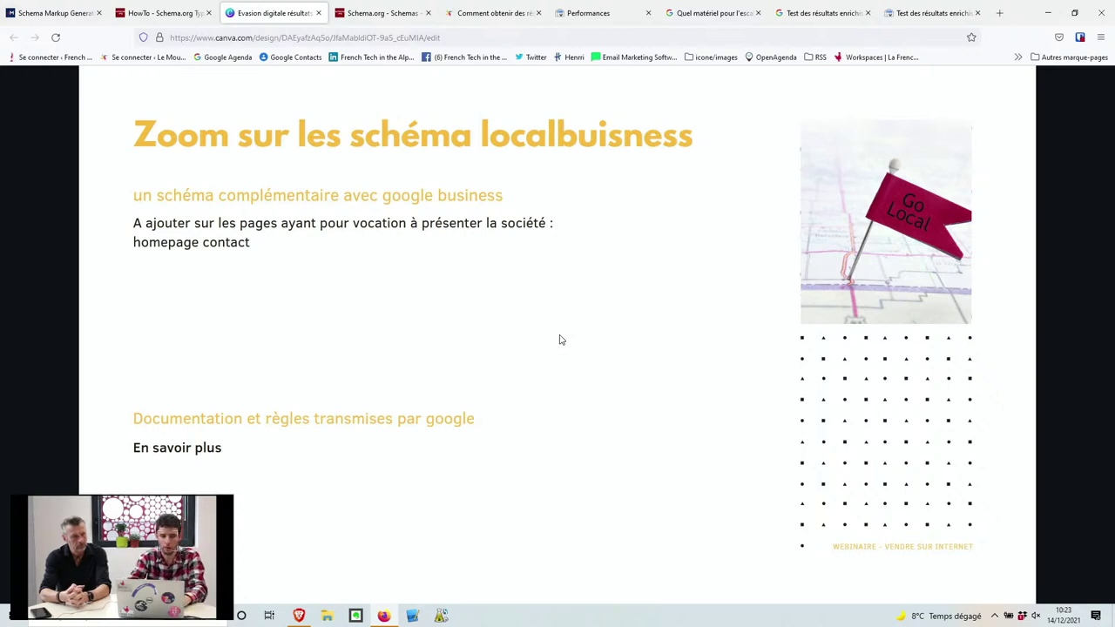
- Switch from the presentation to Merkle's Schema Markup Generator and choose Local Business as the markup to create
{"action": "left_click", "coordinate": [172, 12]}
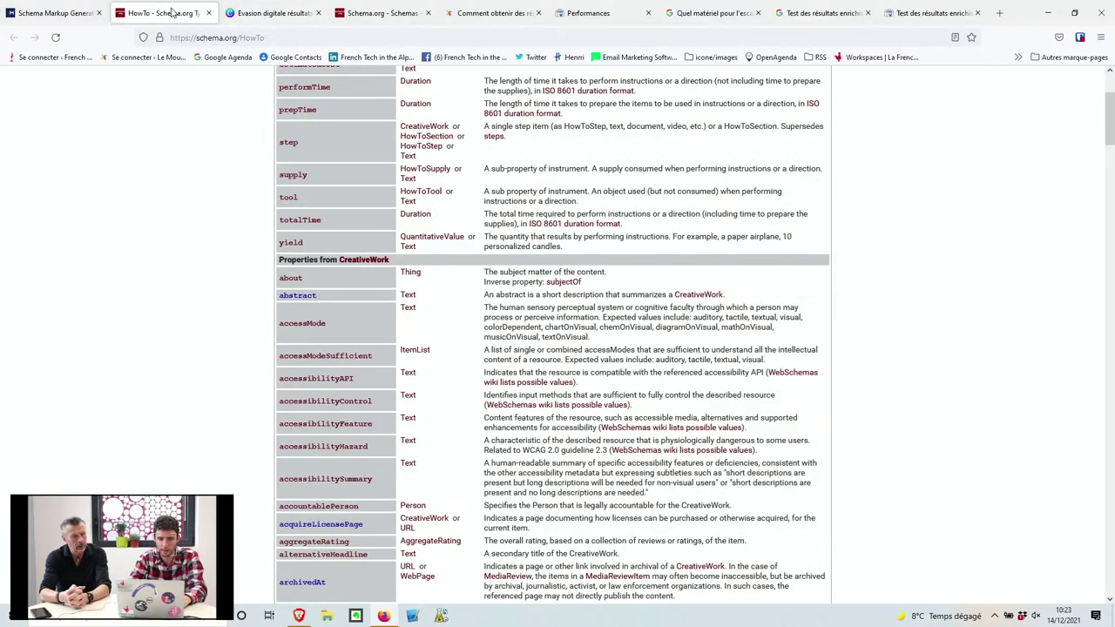
{"action": "left_click", "coordinate": [346, 13]}
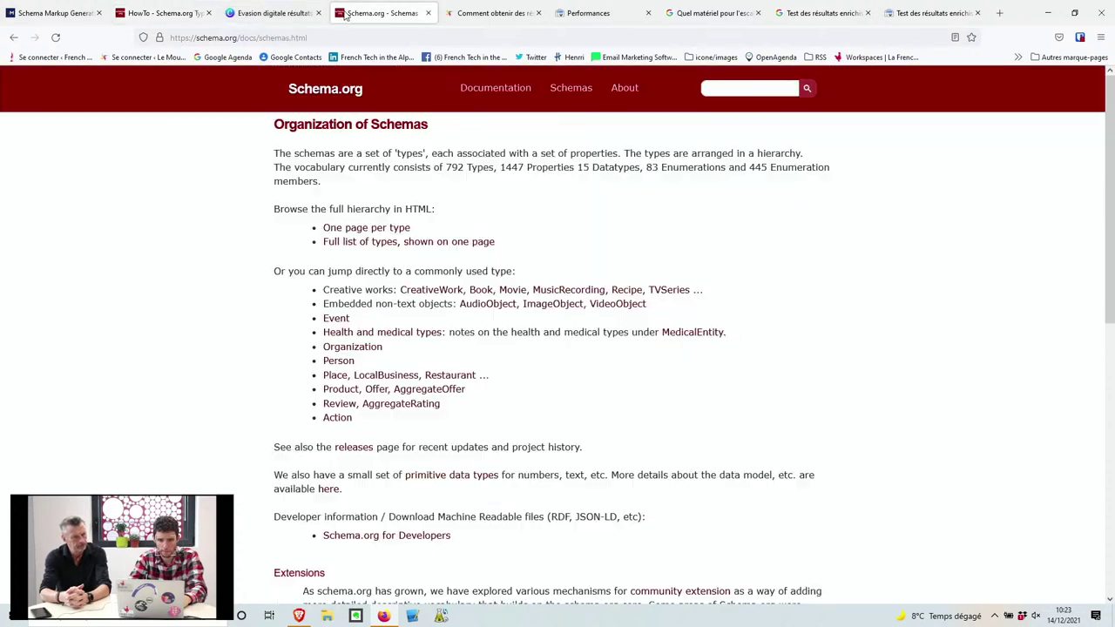
{"action": "left_click", "coordinate": [73, 10]}
{"action": "left_click", "coordinate": [281, 168]}
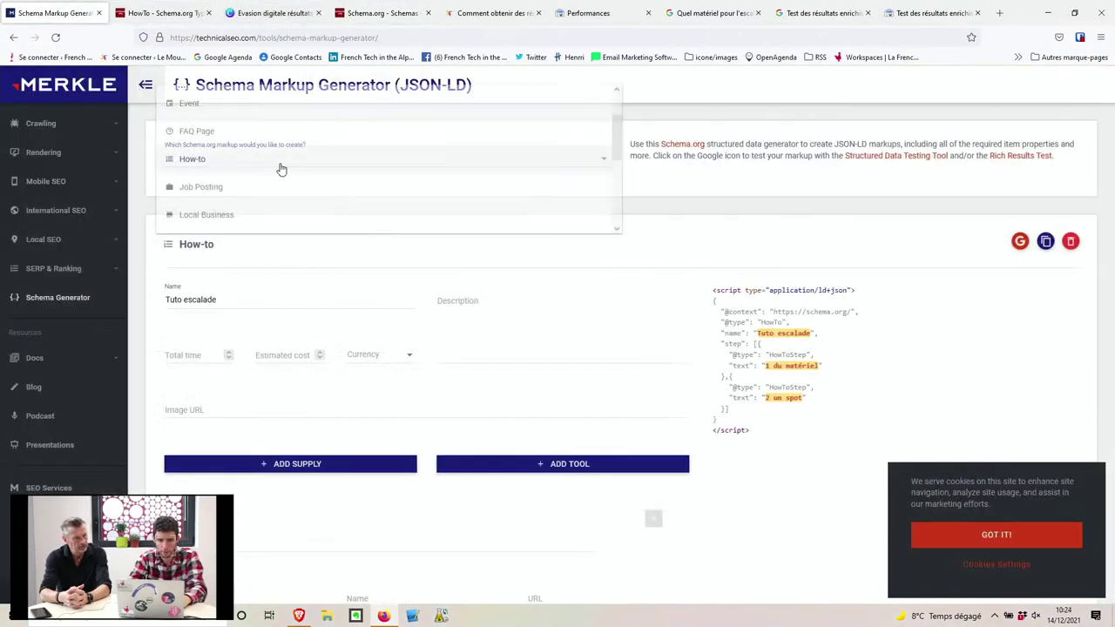
{"action": "left_click", "coordinate": [254, 219]}
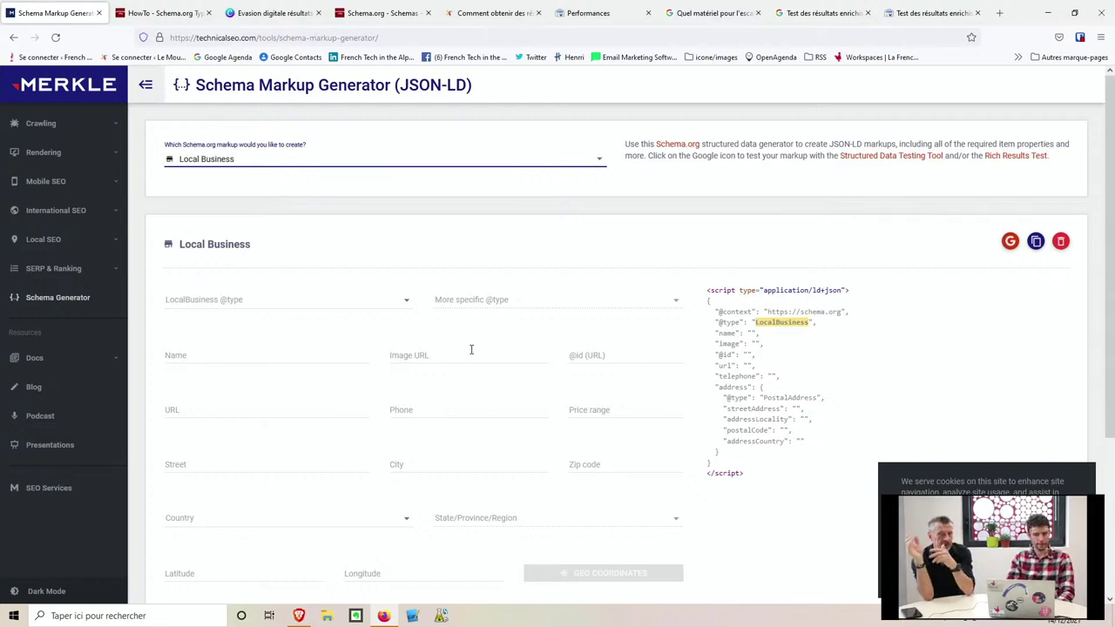
- Enter Le Moulin Digital as the local business's name and lemoulindigital.Fr as its URL
{"action": "left_click", "coordinate": [250, 351]}
{"action": "type", "text": "Le"}
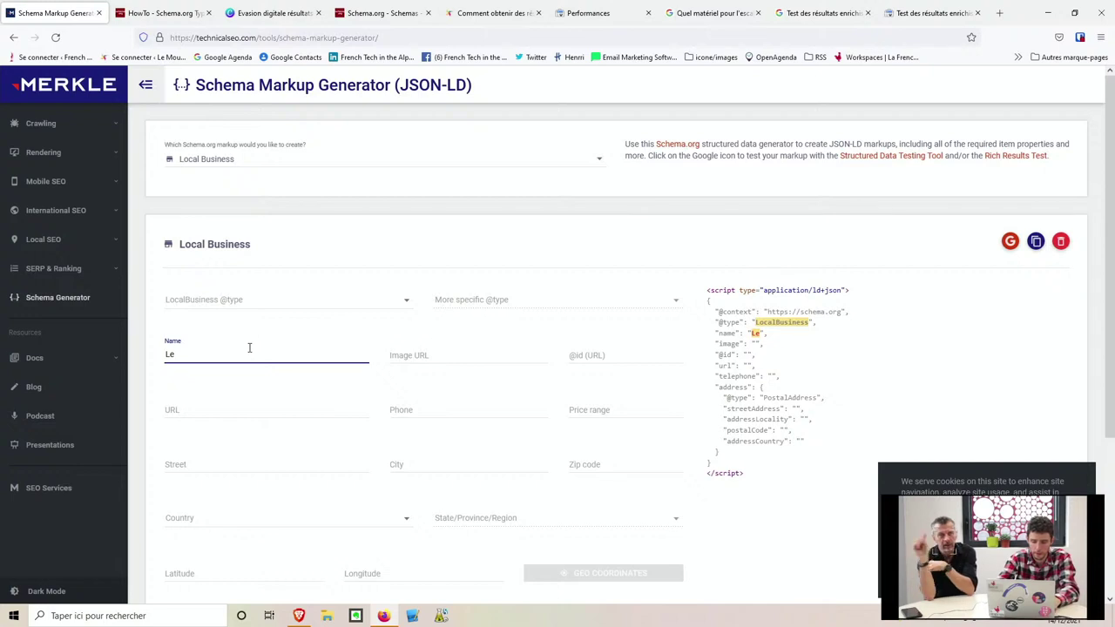
{"action": "type", "text": " Mouli"}
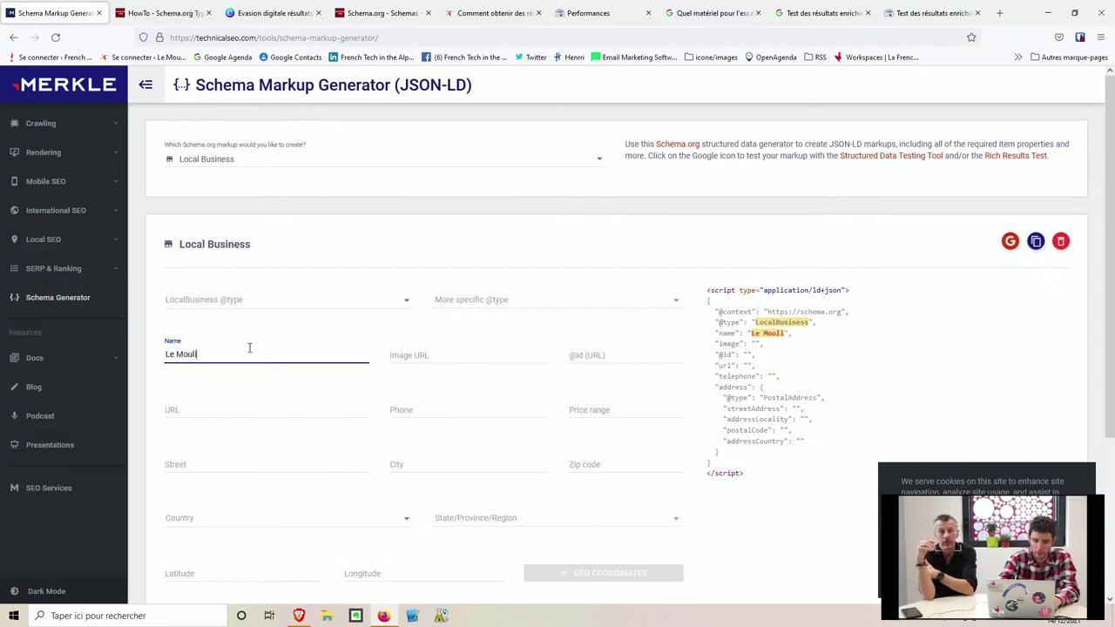
{"action": "type", "text": "n Digital"}
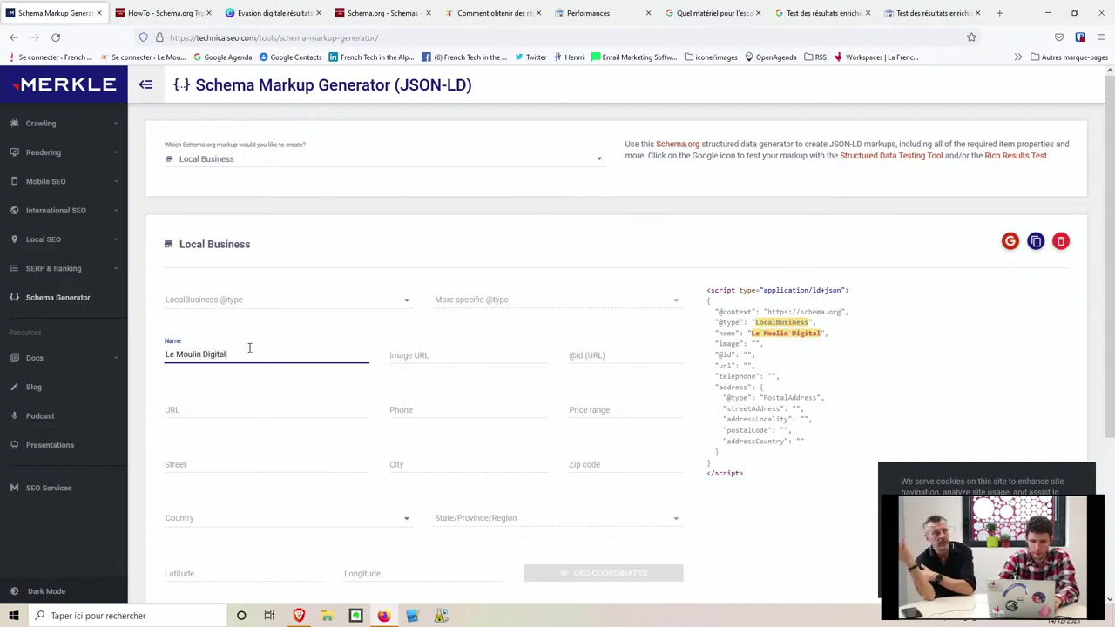
{"action": "left_click", "coordinate": [241, 410]}
{"action": "type", "text": "lemou"}
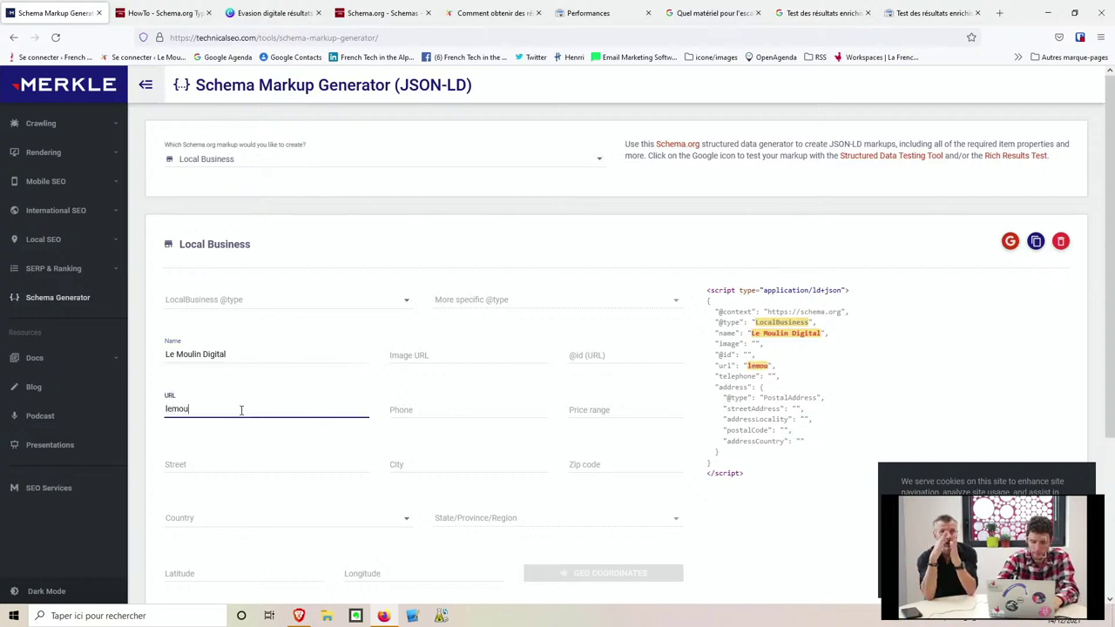
{"action": "type", "text": "lindigital.Fr"}
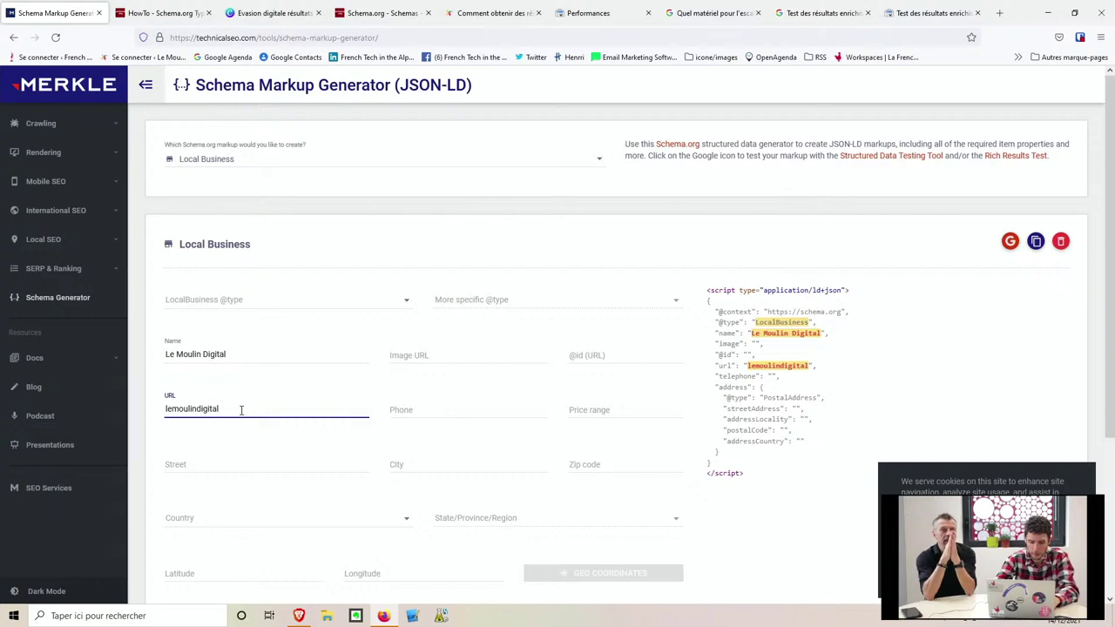
- Fill in the business's street address, zip code and city, and copy the generated JSON-LD markup
{"action": "left_click", "coordinate": [208, 461]}
{"action": "type", "text": "9"}
{"action": "key", "text": "BackSpace"}
{"action": "type", "text": "8 avenue dela"}
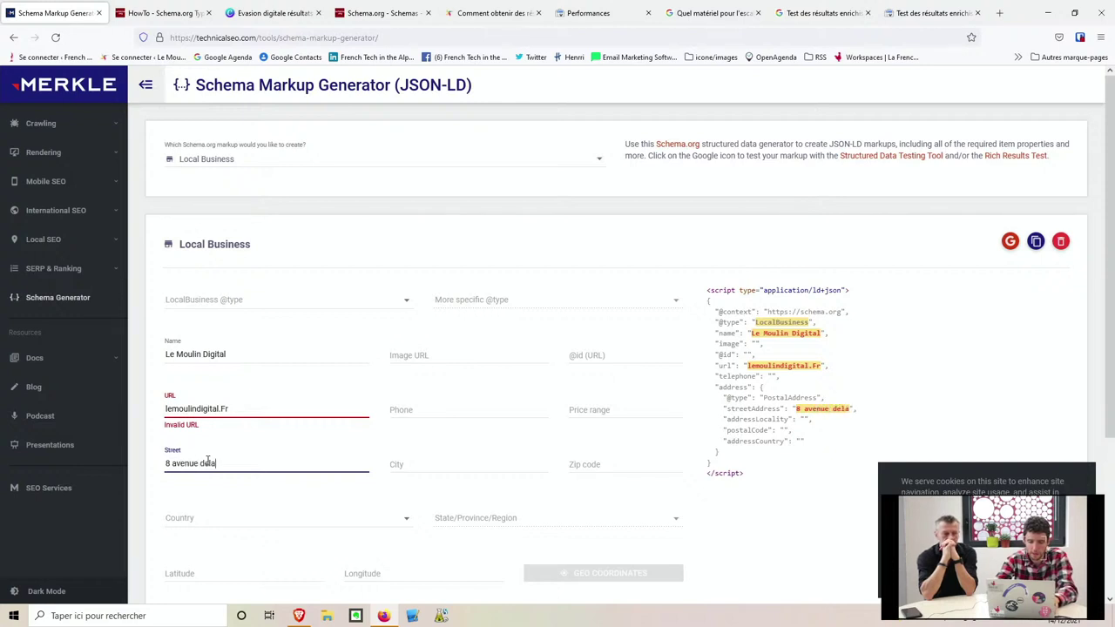
{"action": "type", "text": " gare"}
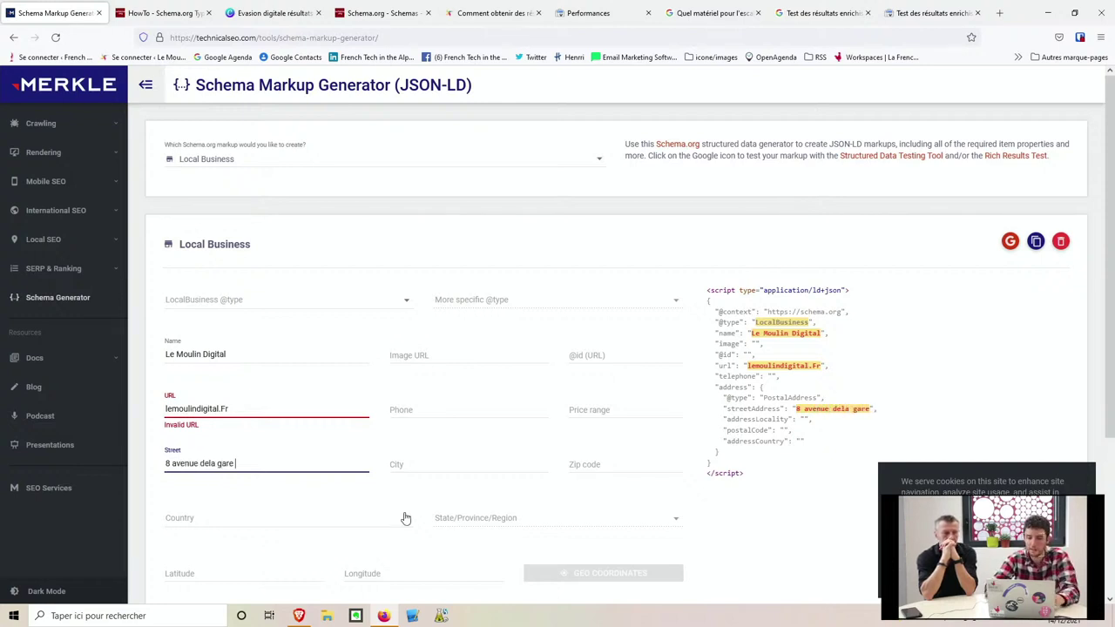
{"action": "left_click", "coordinate": [601, 467]}
{"action": "type", "text": "2"}
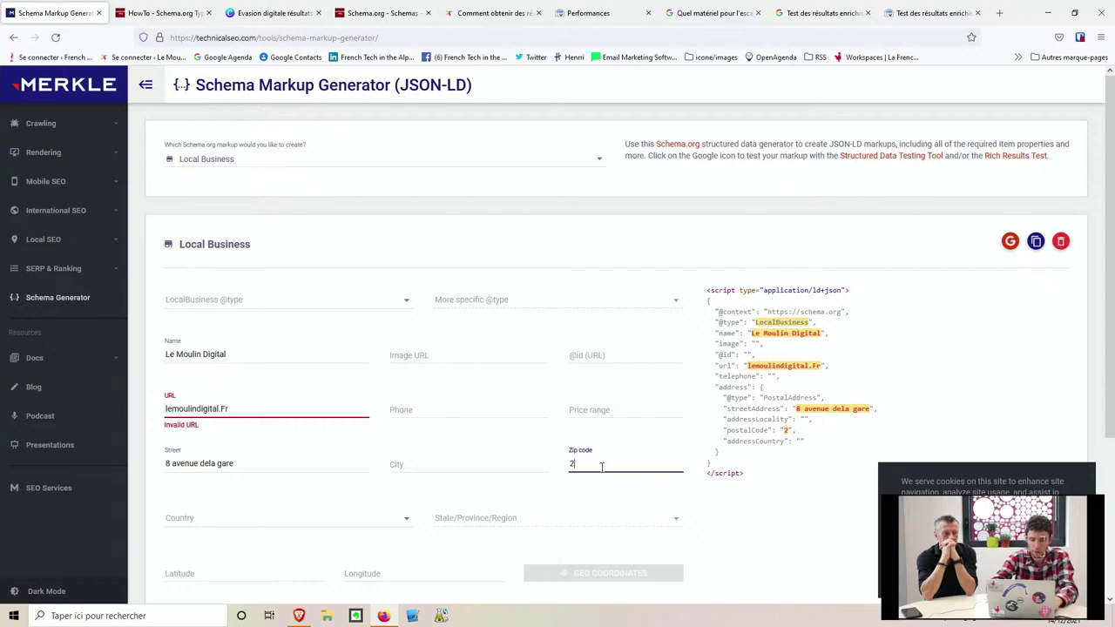
{"action": "type", "text": "6300"}
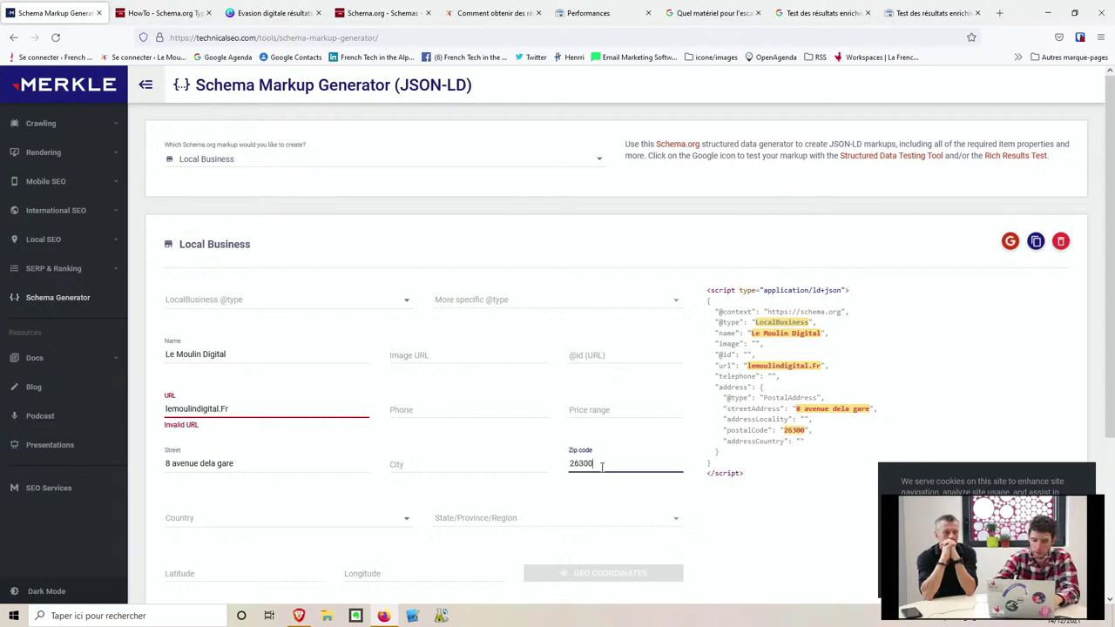
{"action": "left_click", "coordinate": [493, 468]}
{"action": "type", "text": "Al"}
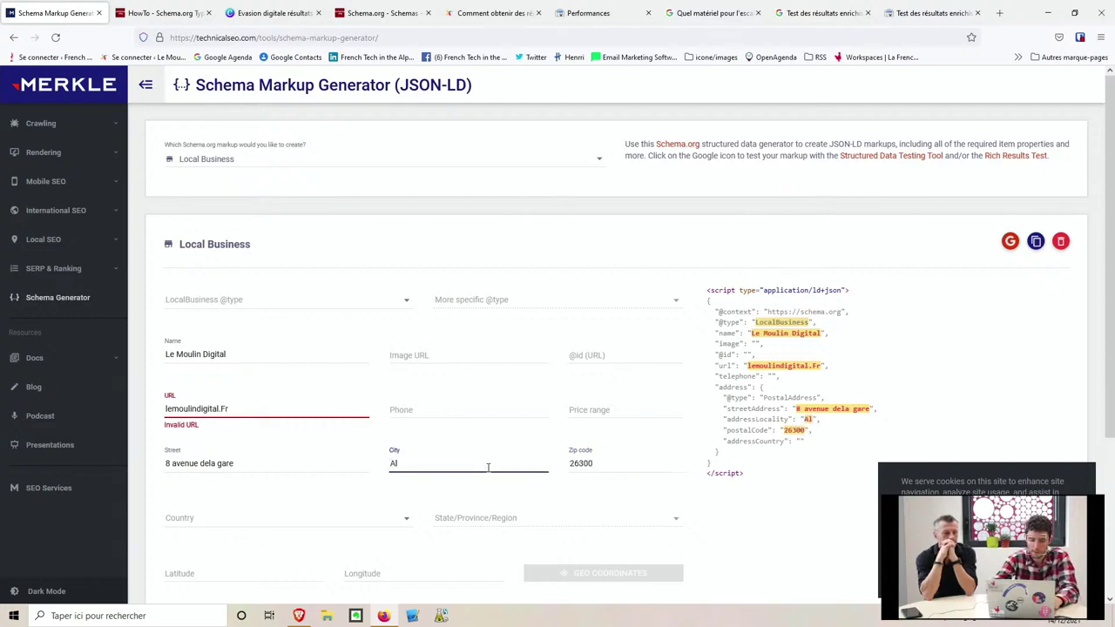
{"action": "type", "text": "ixan"}
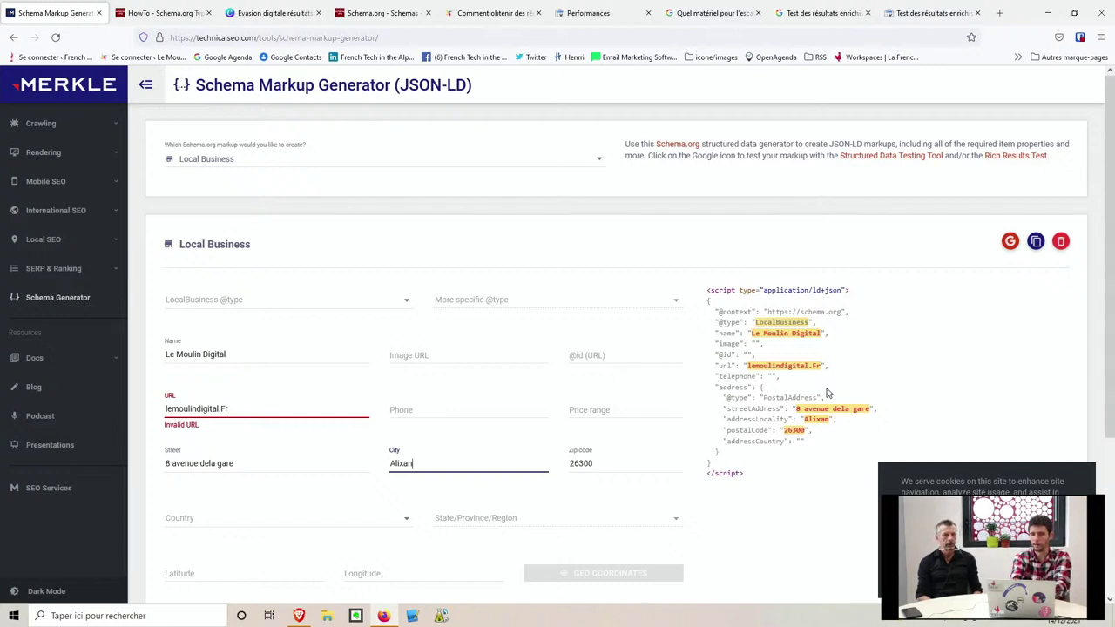
{"action": "left_click", "coordinate": [1037, 248]}
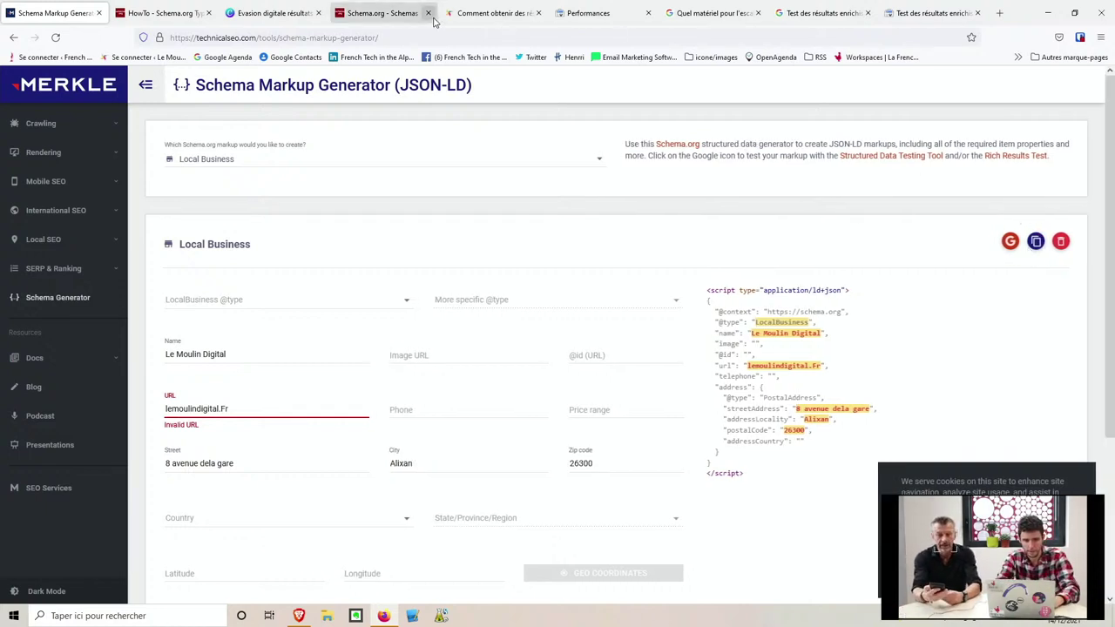
- Return to the Canva presentation, look back at the localbusiness schema slide and end on the Et après slide
{"action": "left_click", "coordinate": [248, 15]}
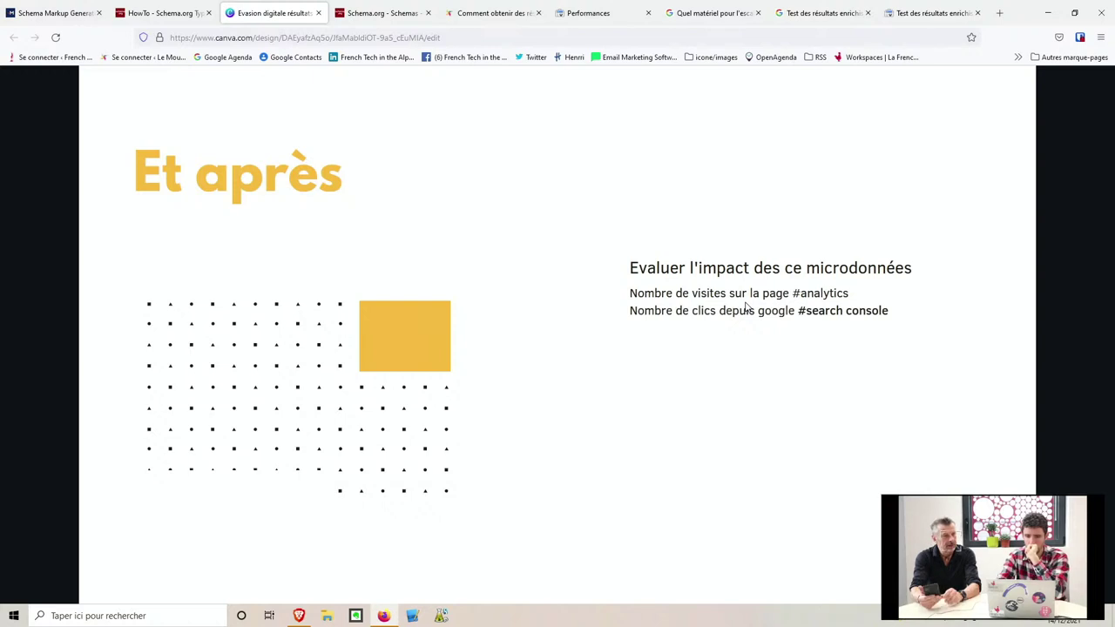
{"action": "key", "text": "Left"}
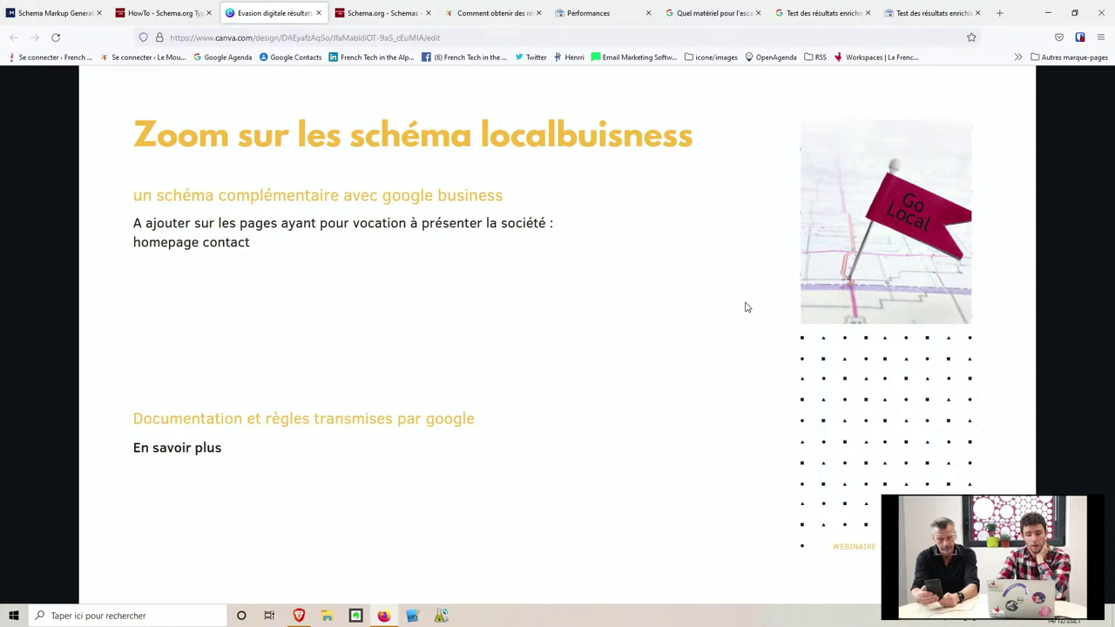
{"action": "key", "text": "Right"}
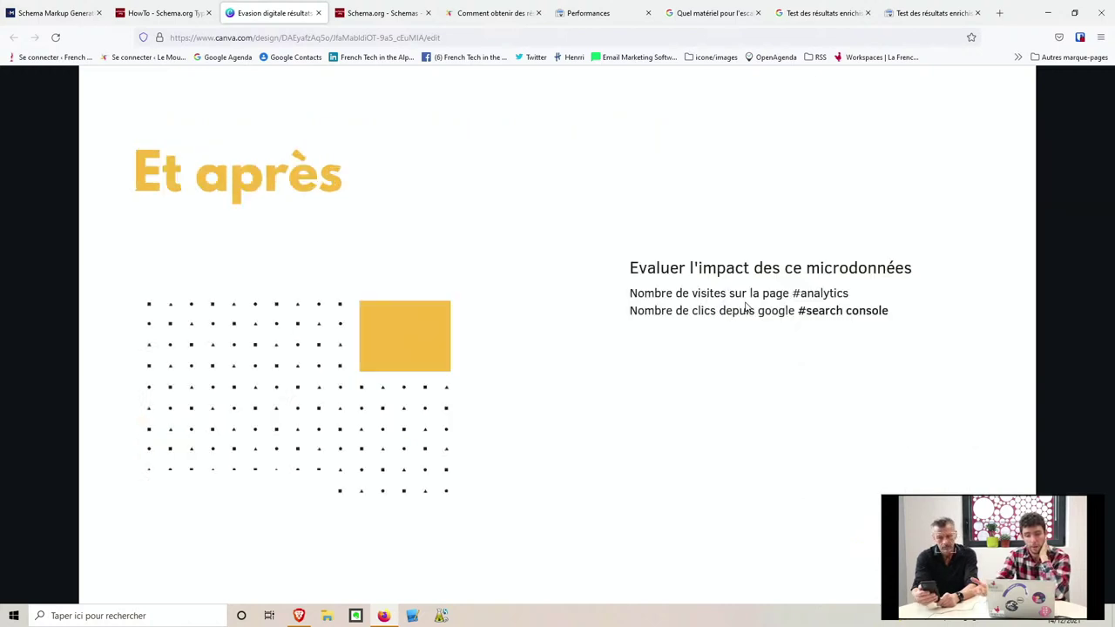